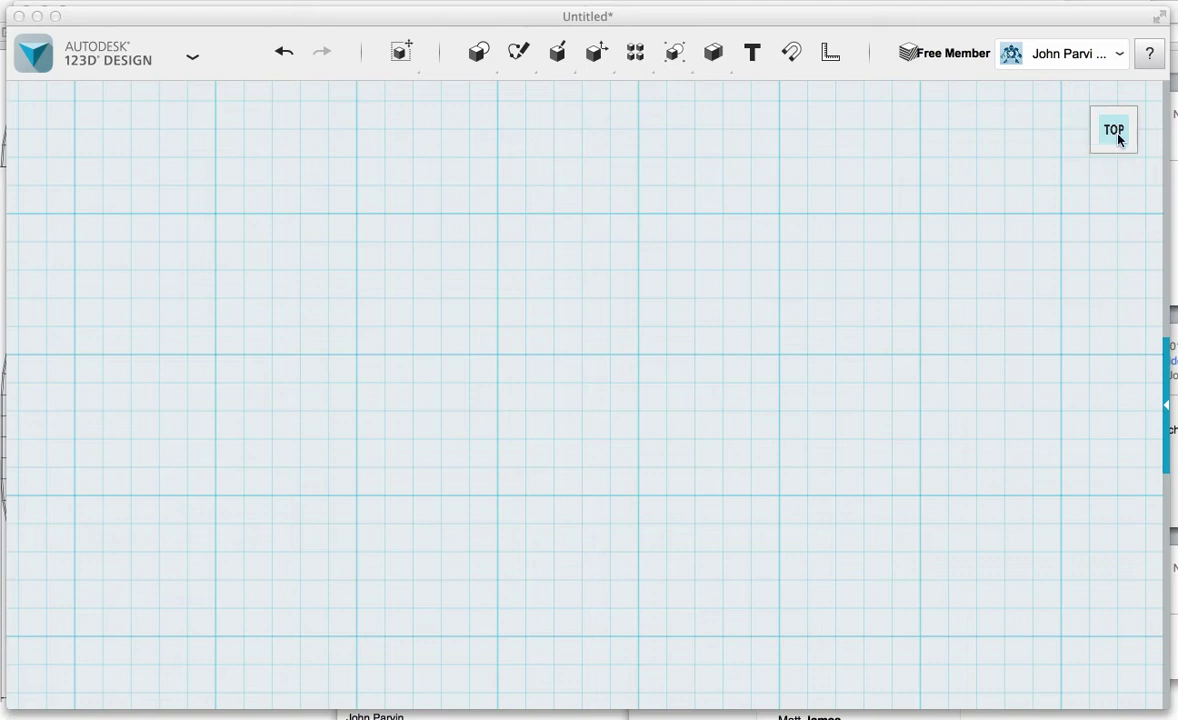
# - Start a polyline sketch on the grid
pyautogui.moveTo(1118, 138)
pyautogui.mouseDown()
pyautogui.moveTo(1118, 178)
pyautogui.moveTo(1118, 140)
pyautogui.mouseUp()
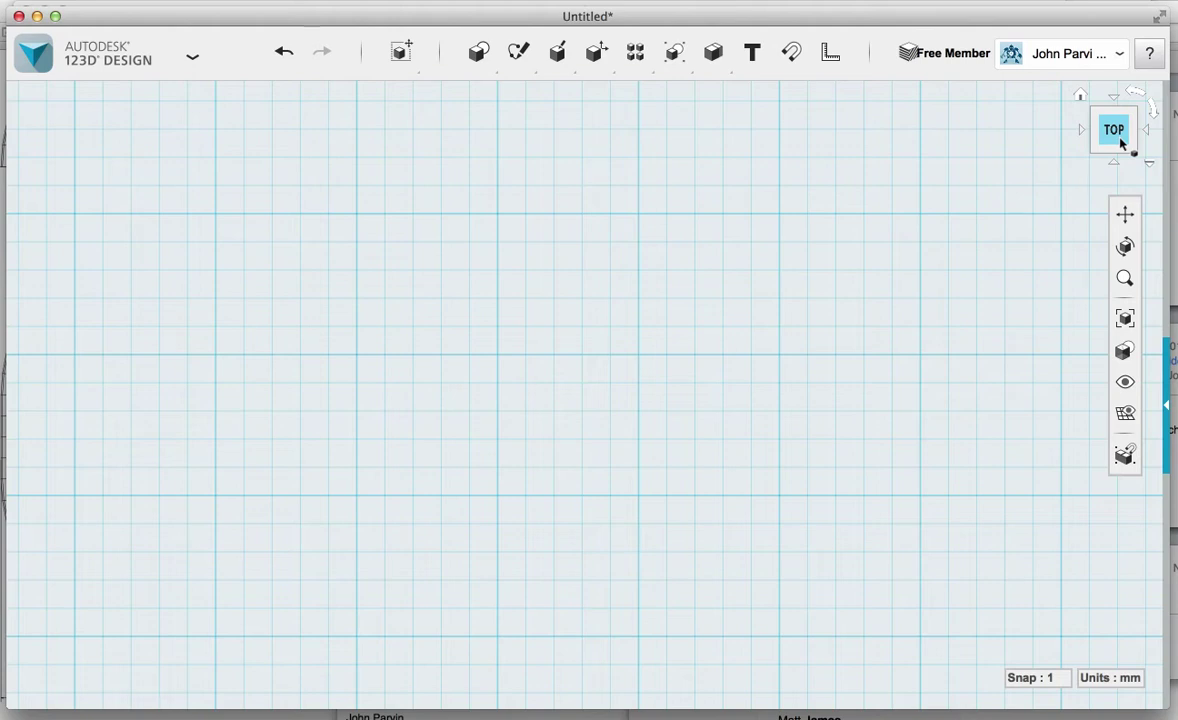
pyautogui.moveTo(517, 60)
pyautogui.moveTo(477, 54)
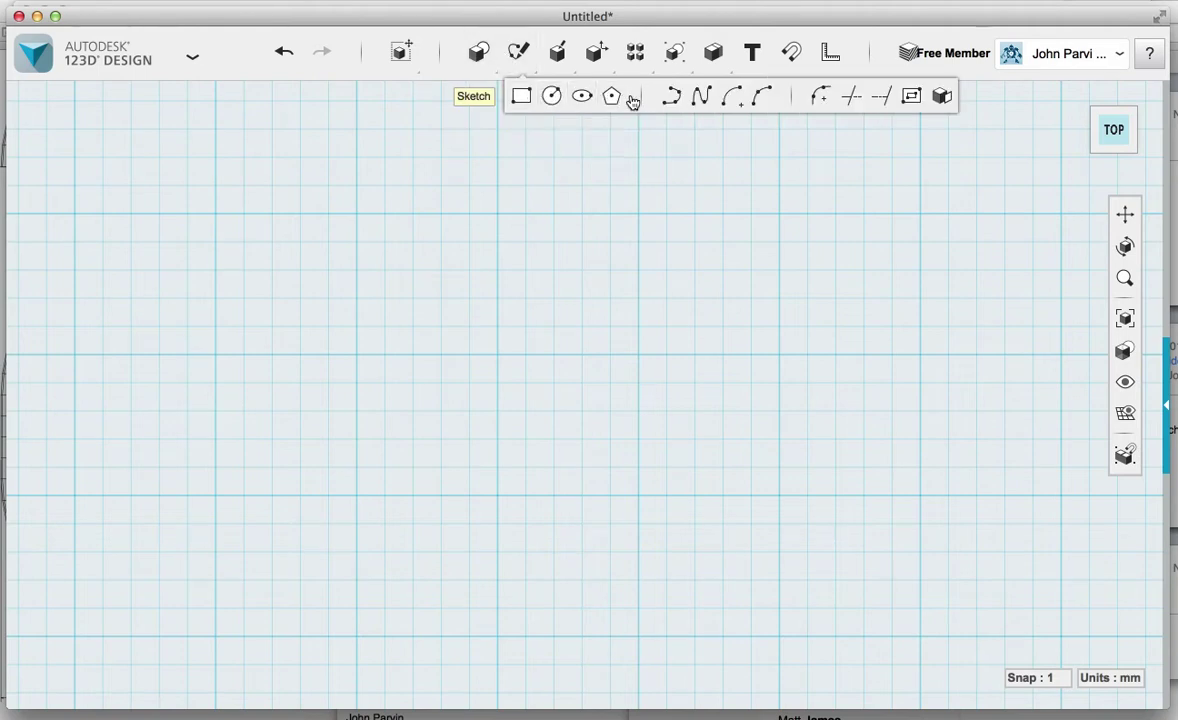
pyautogui.click(670, 97)
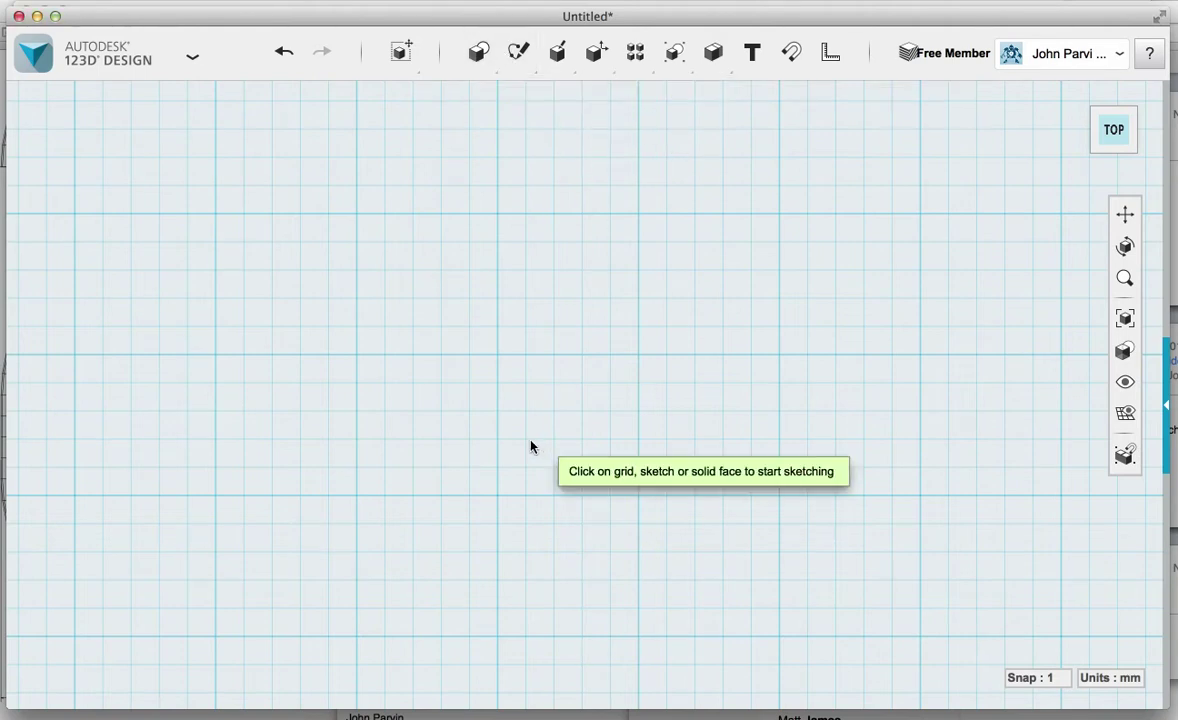
pyautogui.click(525, 355)
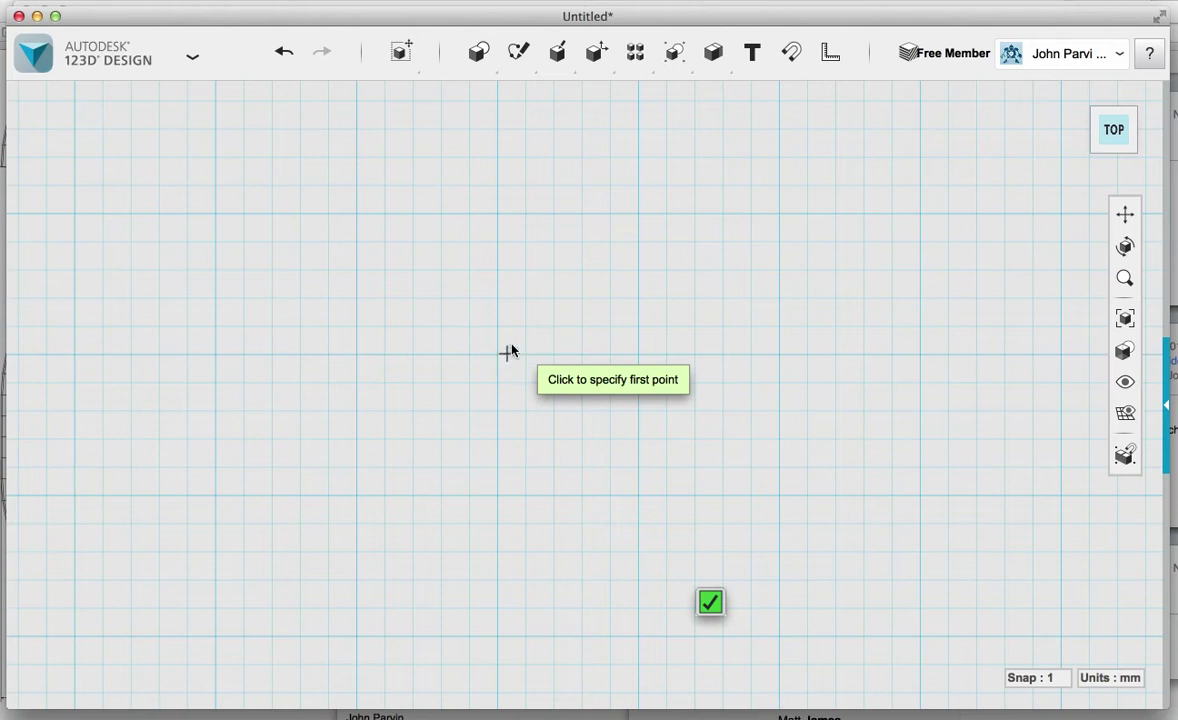
# - Trace the tree's left side from the top tip through two tier steps to the base corner
pyautogui.click(498, 130)
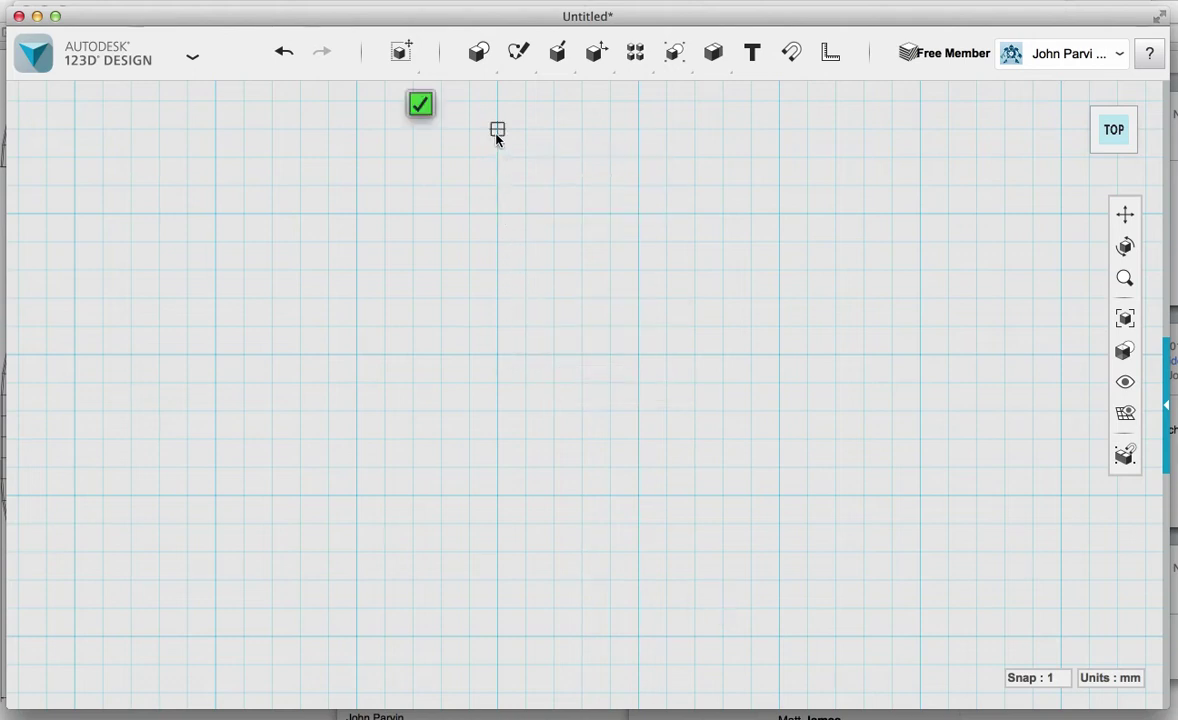
pyautogui.click(443, 215)
pyautogui.click(468, 215)
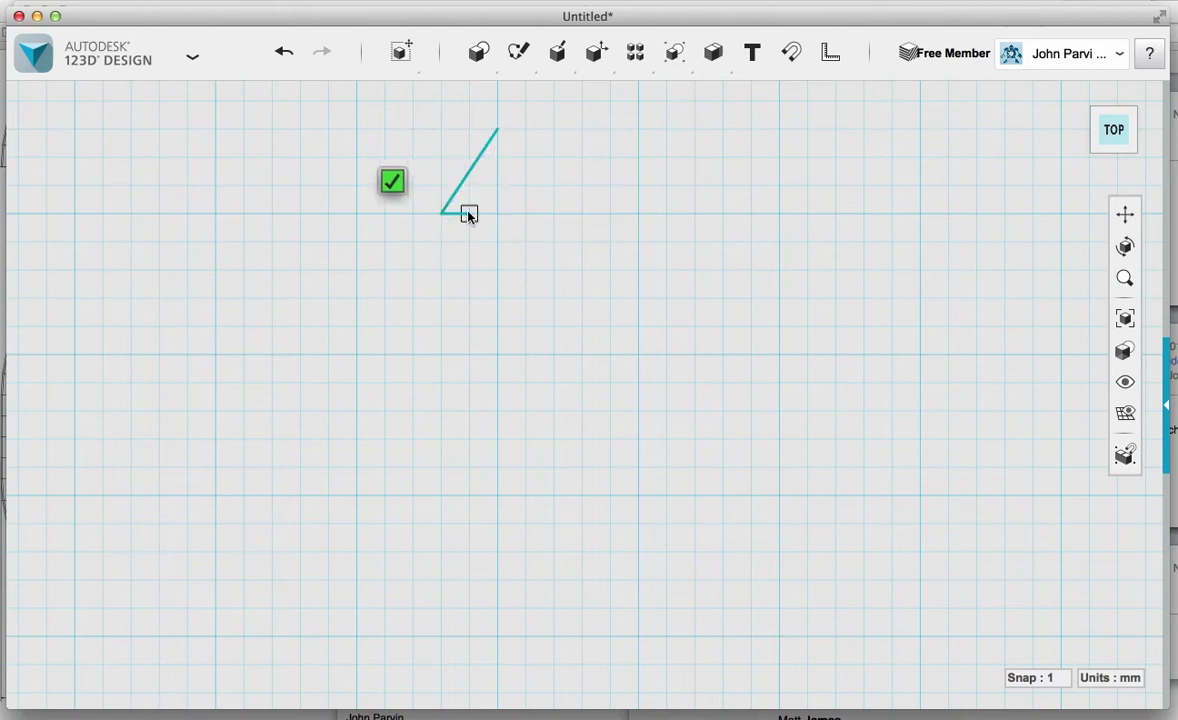
pyautogui.click(416, 300)
pyautogui.click(468, 298)
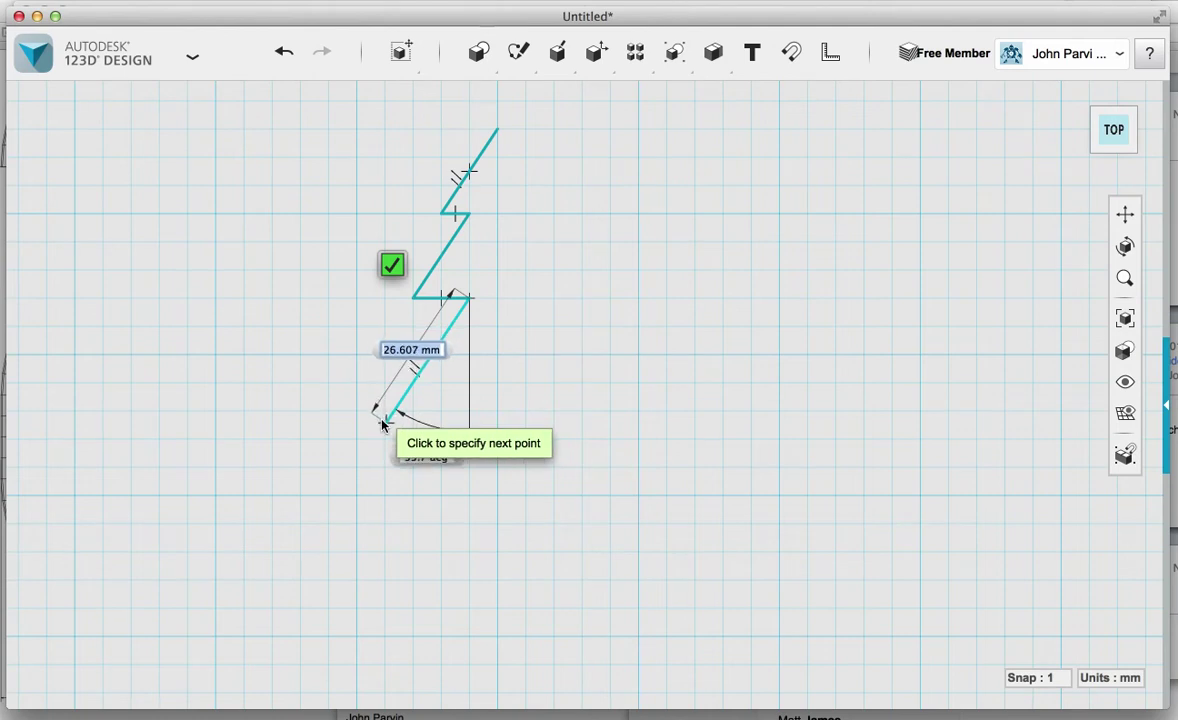
pyautogui.doubleClick(386, 412)
# - Draw the 40 mm base and the right side's slanted edges and tier steps
pyautogui.click(386, 412)
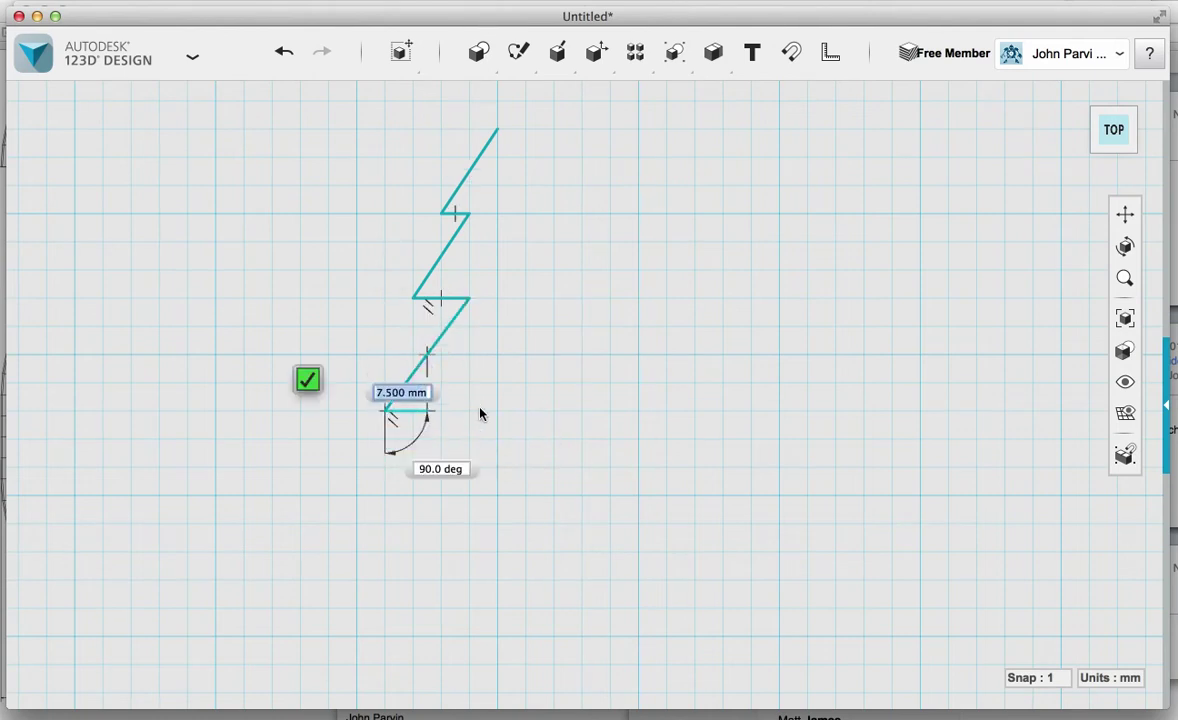
pyautogui.click(606, 413)
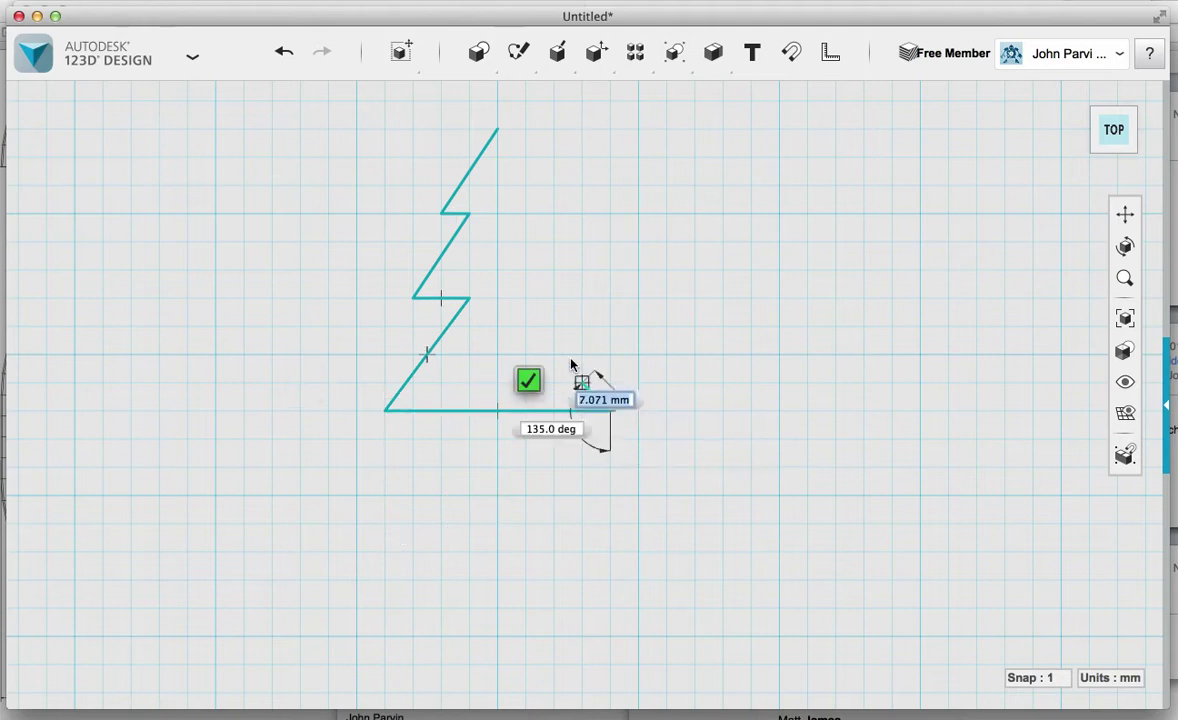
pyautogui.click(526, 299)
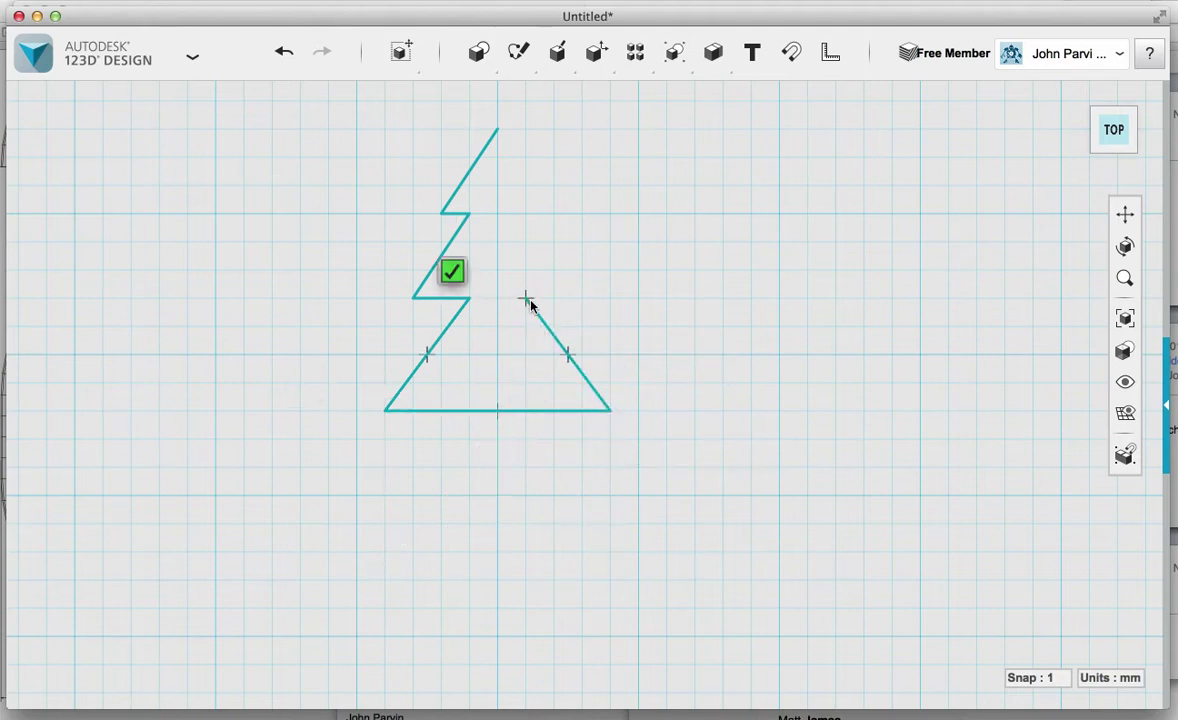
pyautogui.click(581, 299)
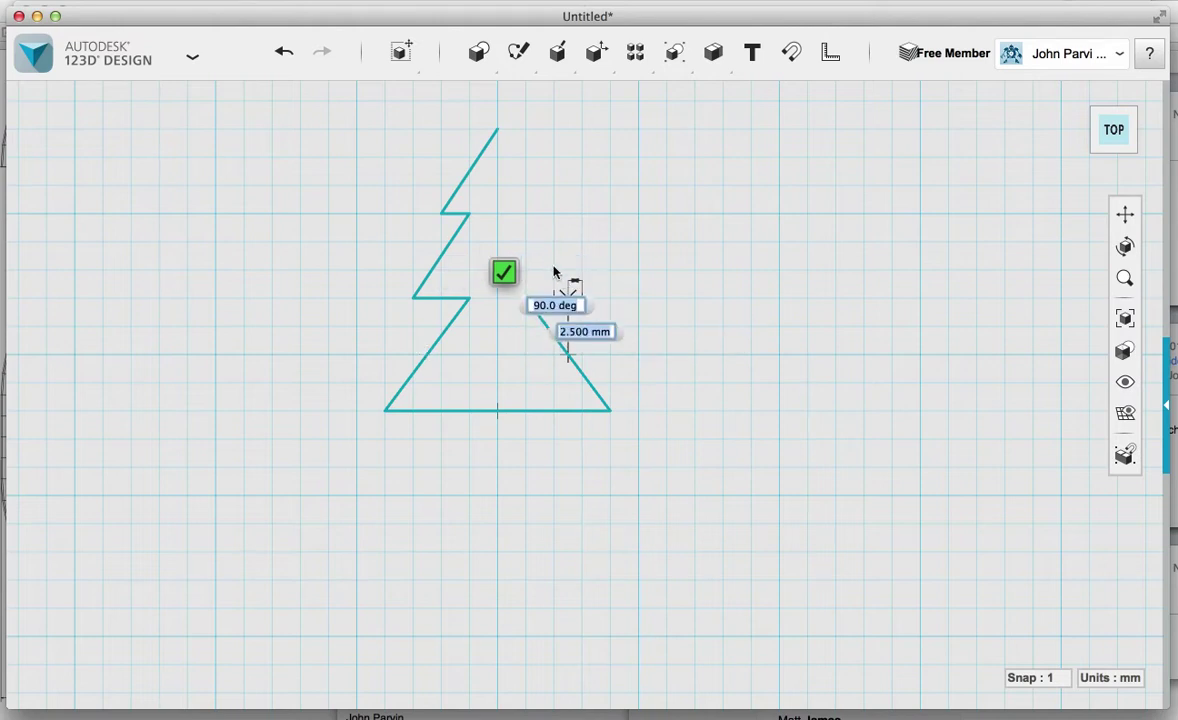
pyautogui.click(525, 214)
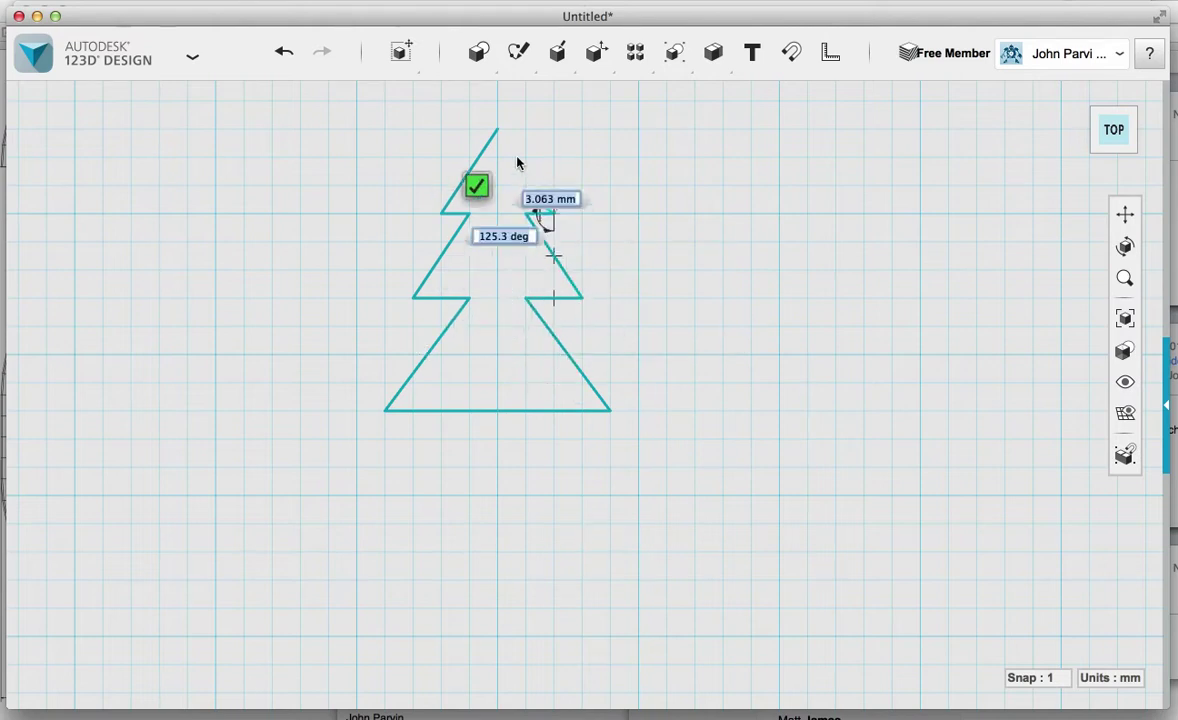
pyautogui.click(553, 213)
# - Close the outline at the top tip and tilt to a TOP/FRONT perspective
pyautogui.click(497, 129)
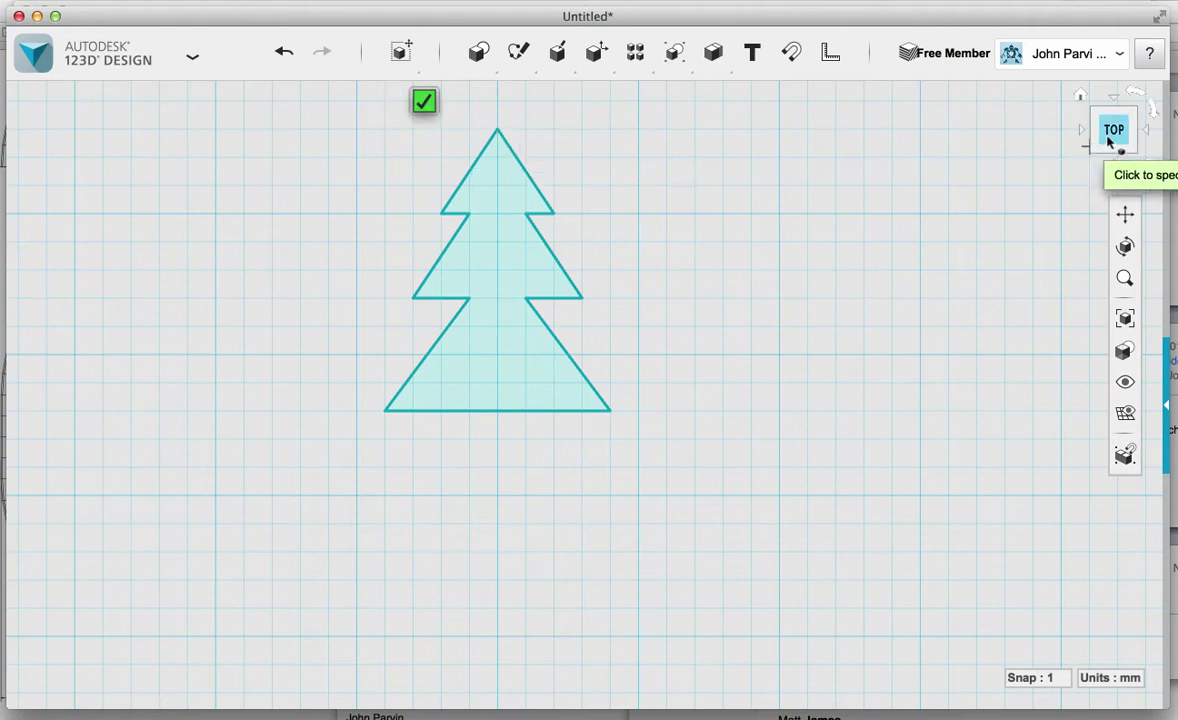
pyautogui.moveTo(1112, 138); pyautogui.dragTo(1065, 87)
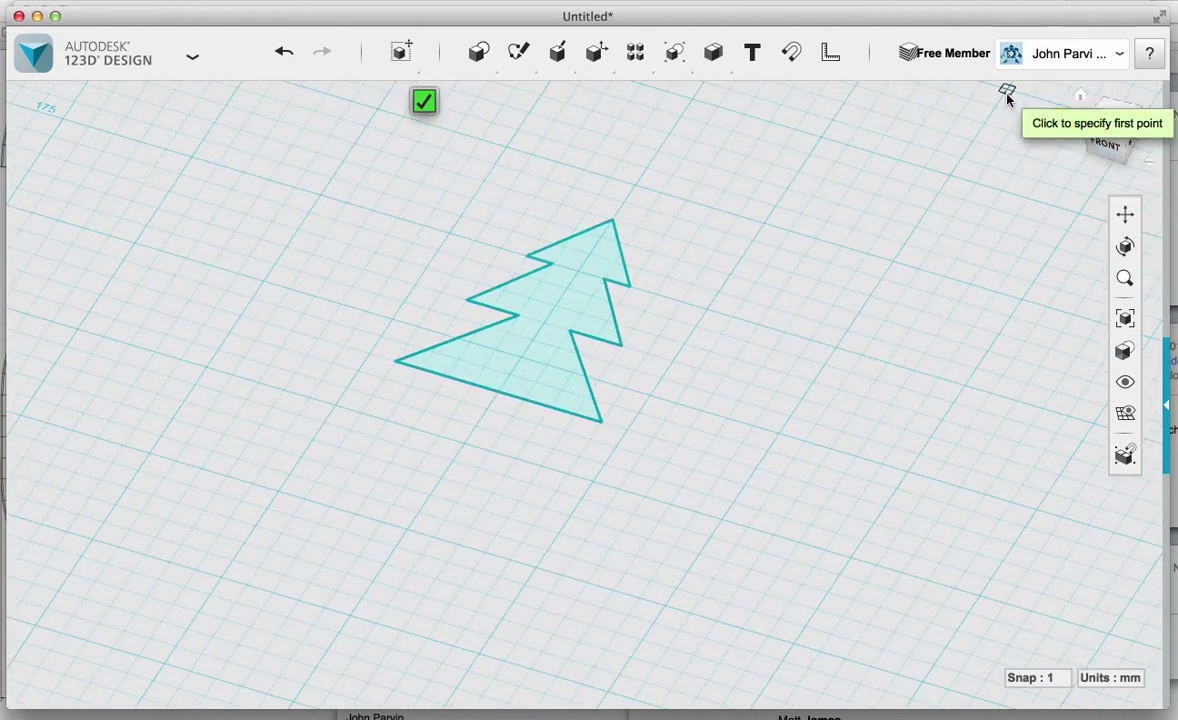
pyautogui.moveTo(518, 63)
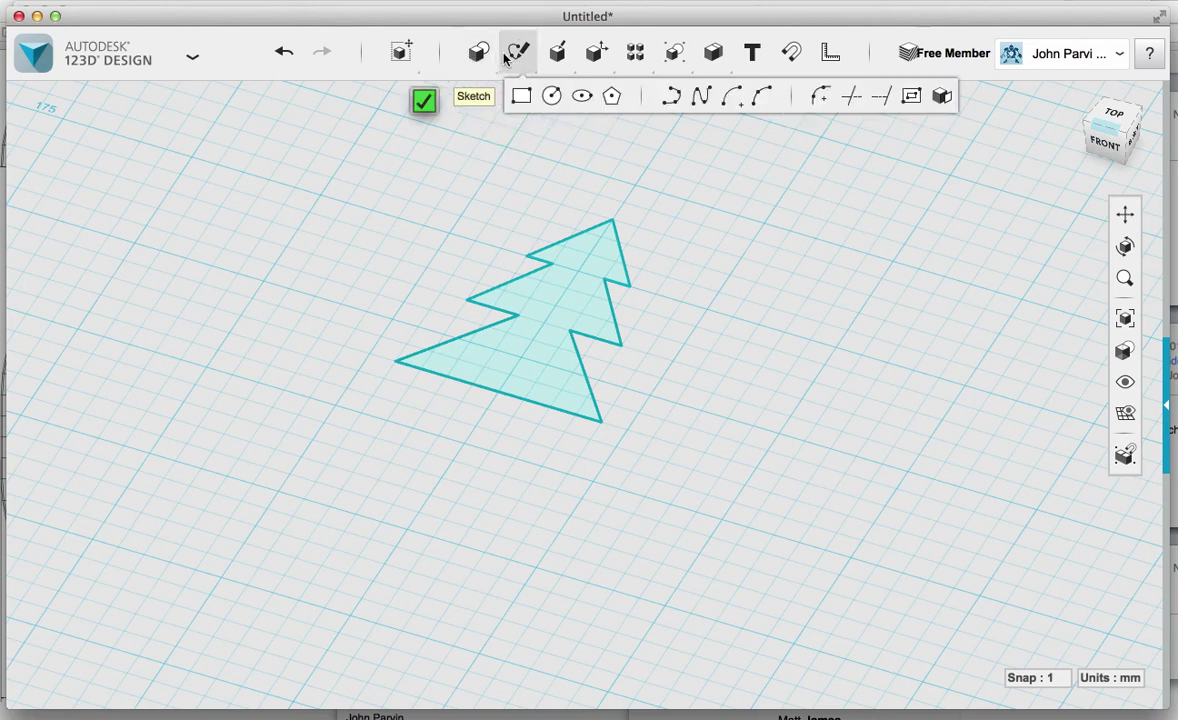
pyautogui.moveTo(557, 57)
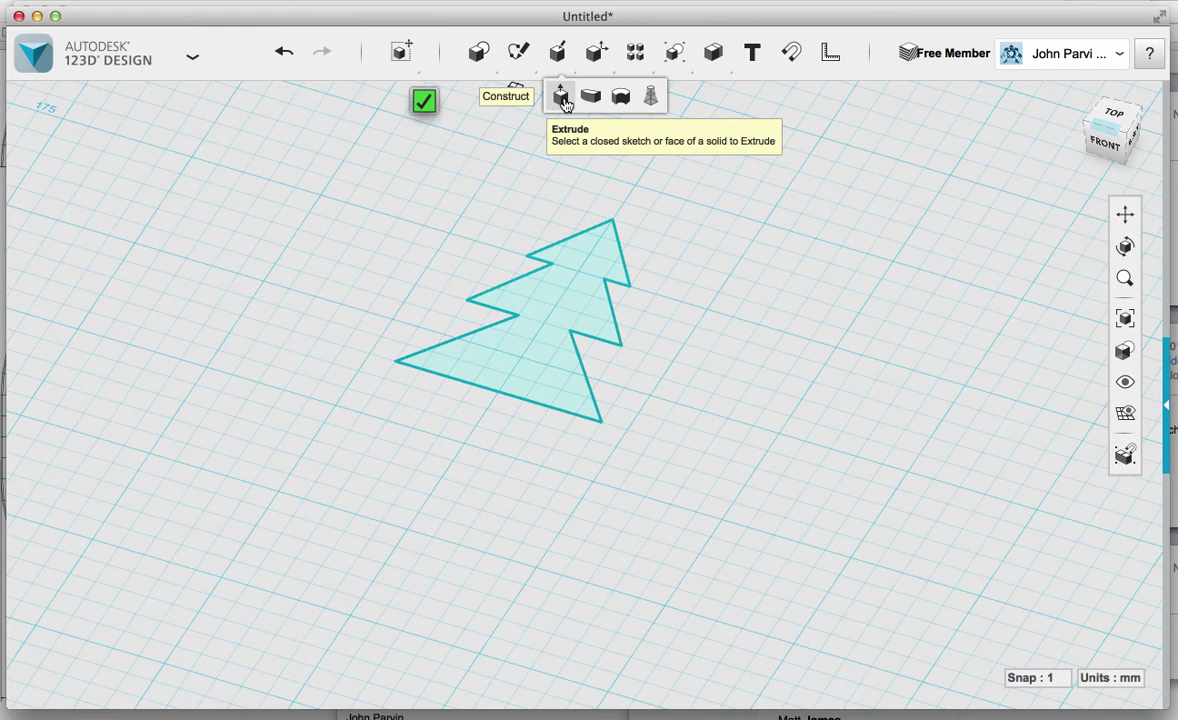
# - Extrude the three-tier tree sketch upward with a distance of 4 mm
pyautogui.click(562, 98)
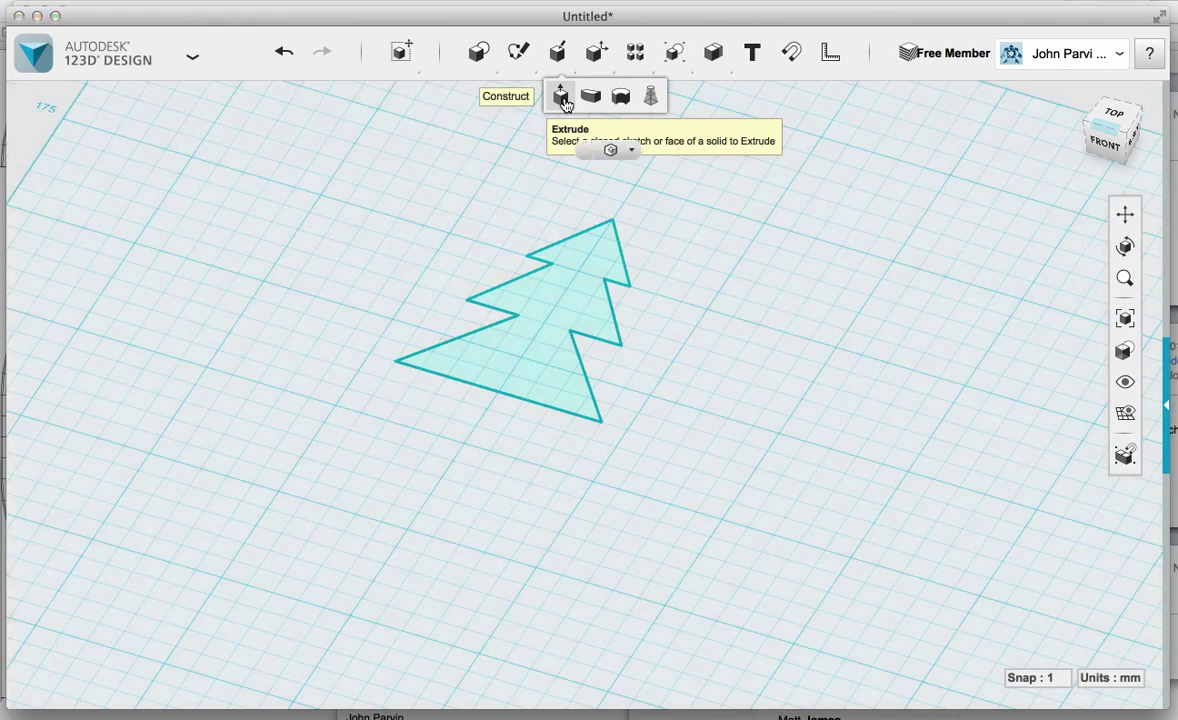
pyautogui.click(552, 312)
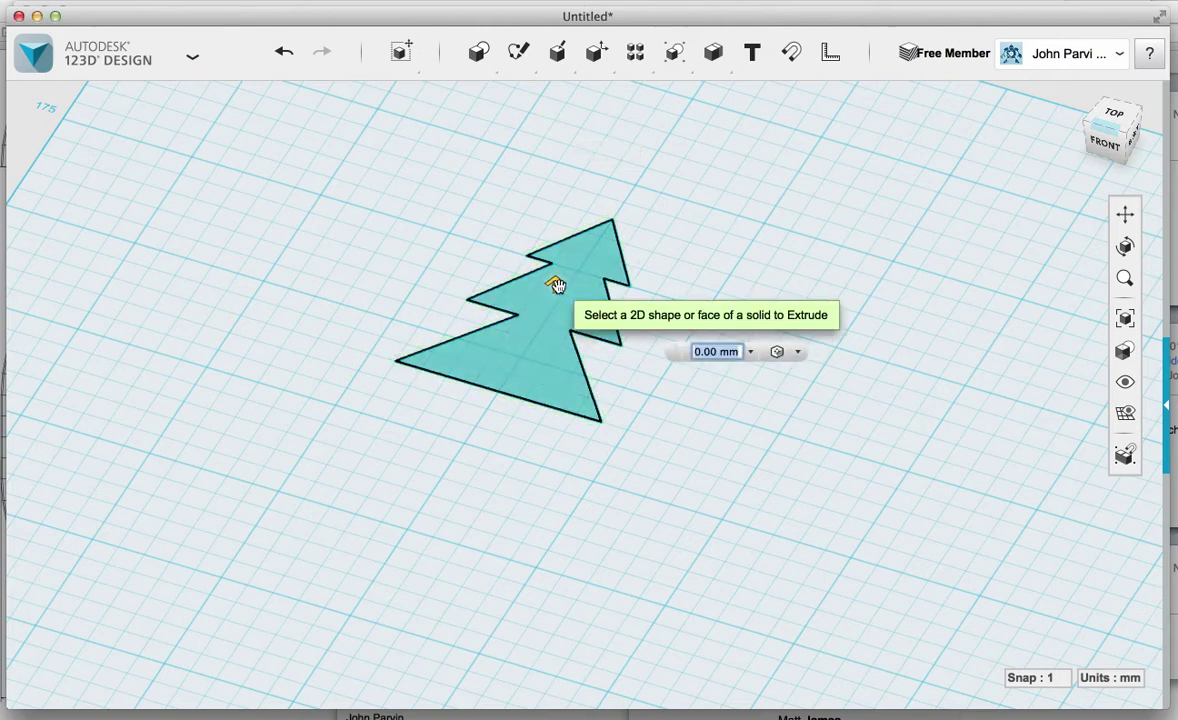
pyautogui.moveTo(556, 286); pyautogui.dragTo(555, 265)
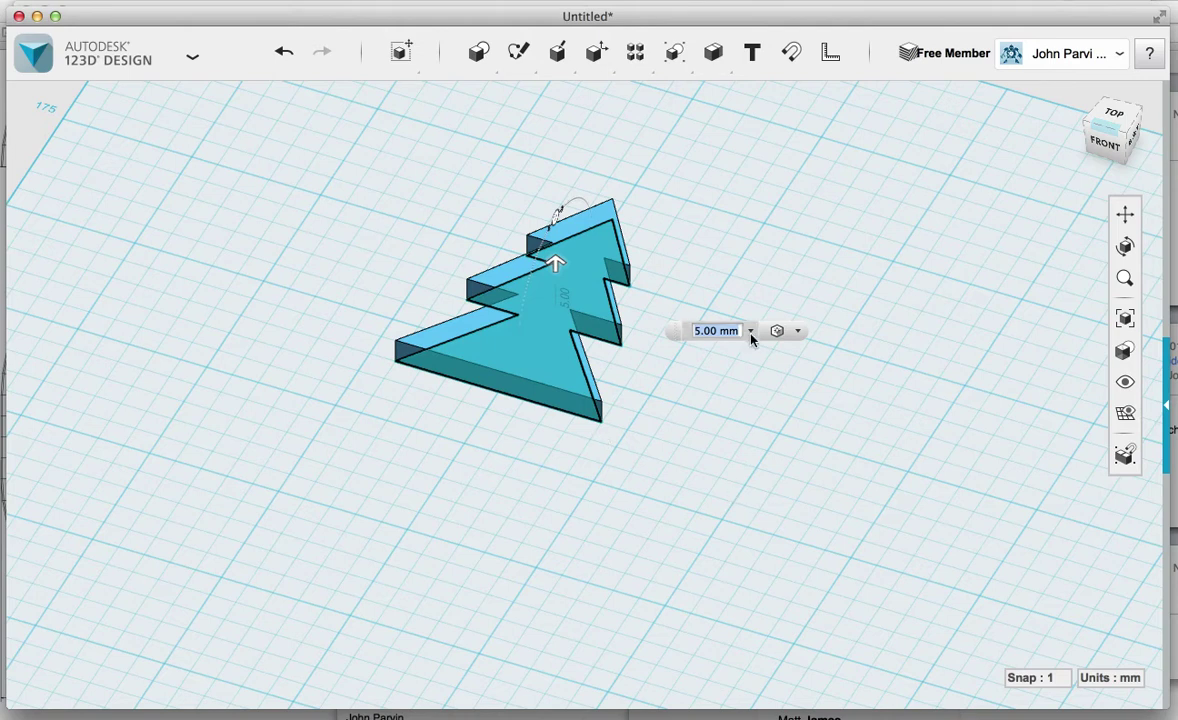
pyautogui.click(714, 332)
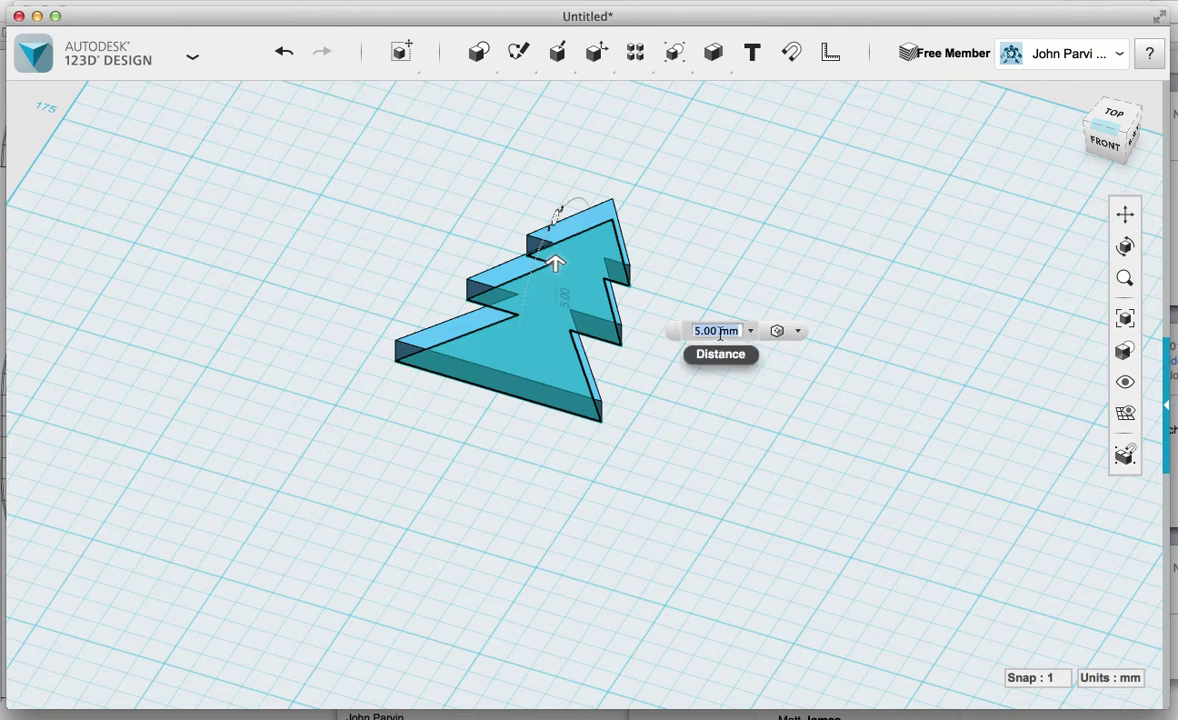
pyautogui.write('4')
pyautogui.press('Return')
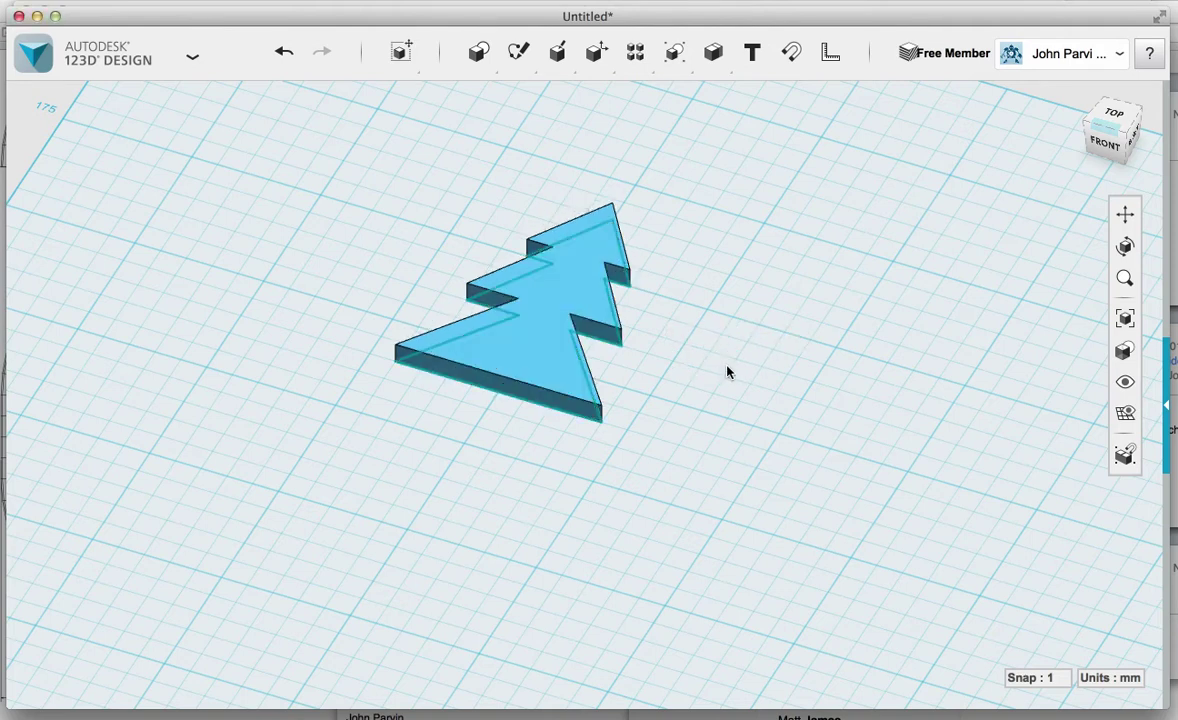
# - In top view, place a torus to the upper left of the tree
pyautogui.click(1113, 118)
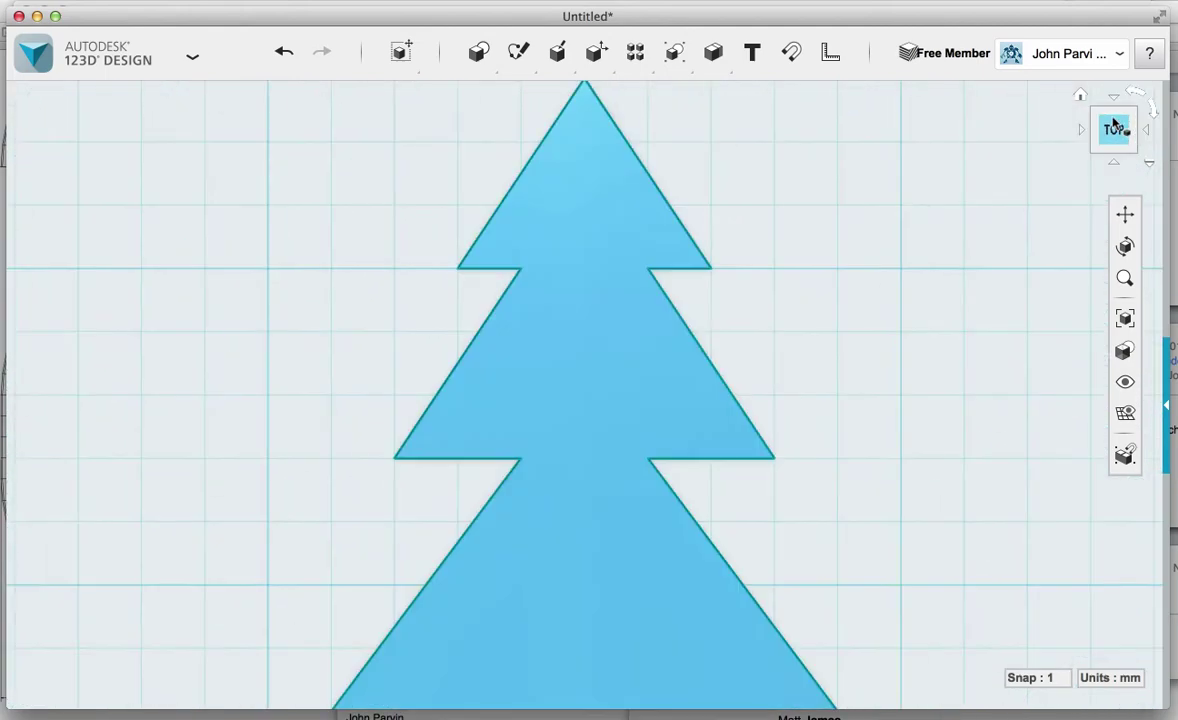
pyautogui.scroll(-3, 755, 255)
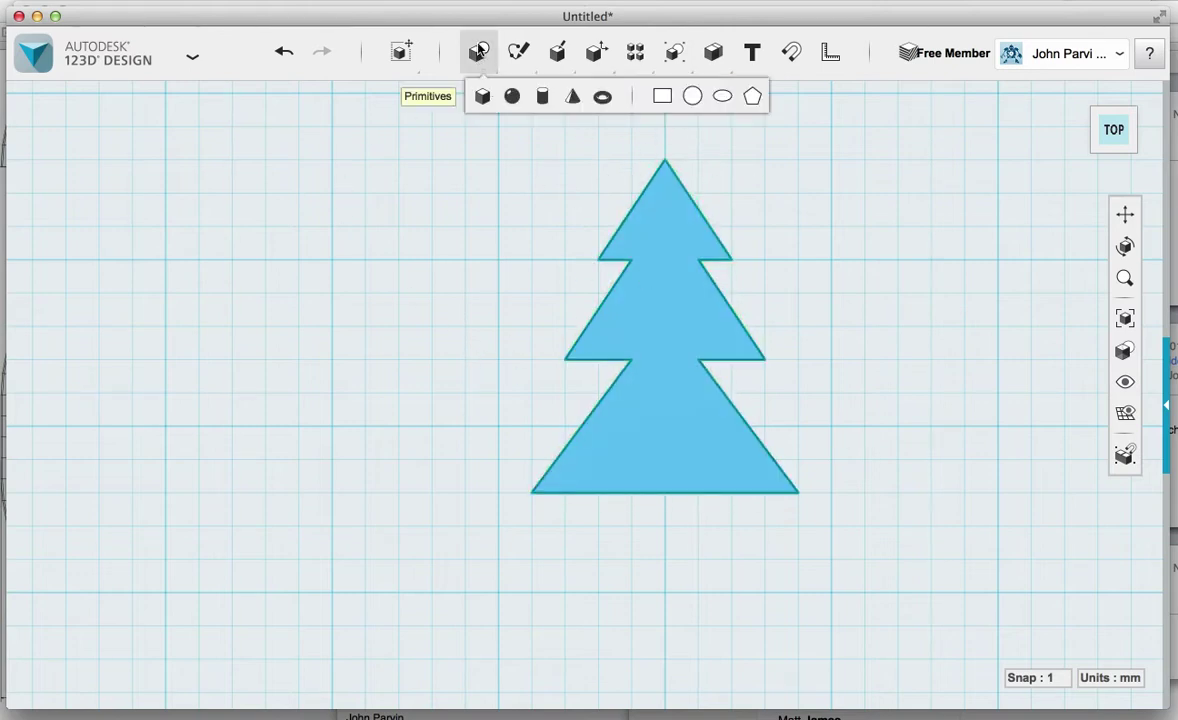
pyautogui.click(602, 96)
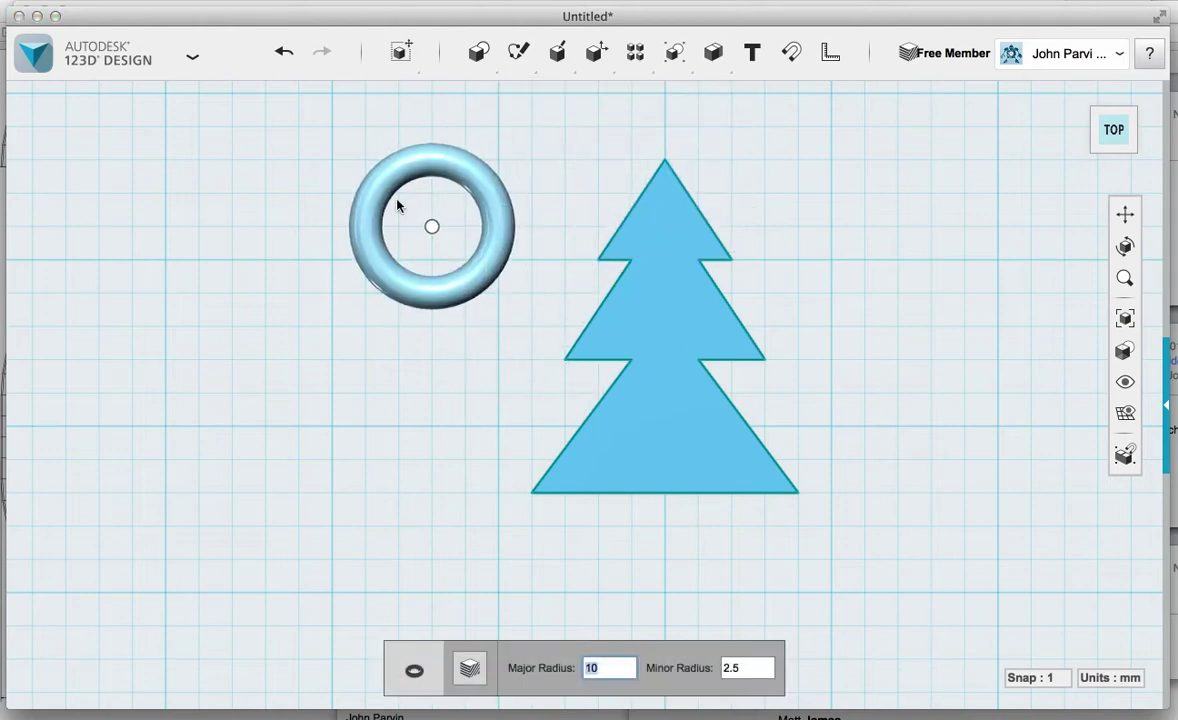
pyautogui.click(492, 184)
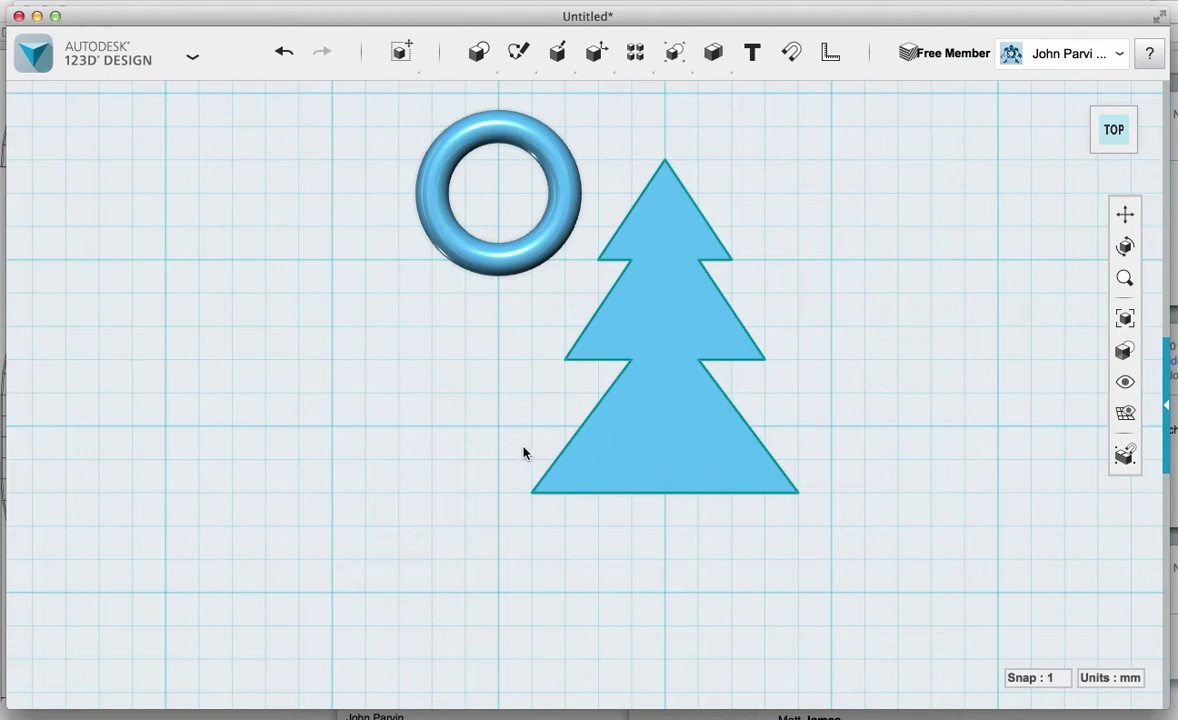
# - Scale the torus down by a factor of about 0.645
pyautogui.moveTo(403, 60)
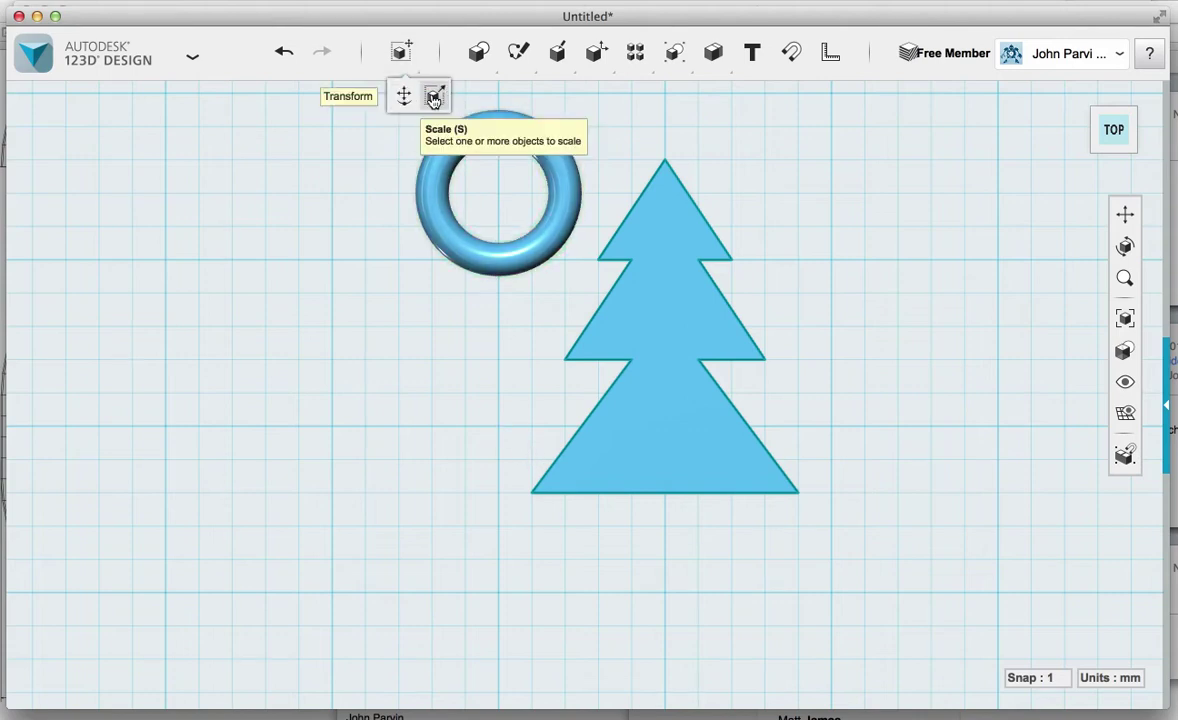
pyautogui.click(433, 97)
pyautogui.click(547, 253)
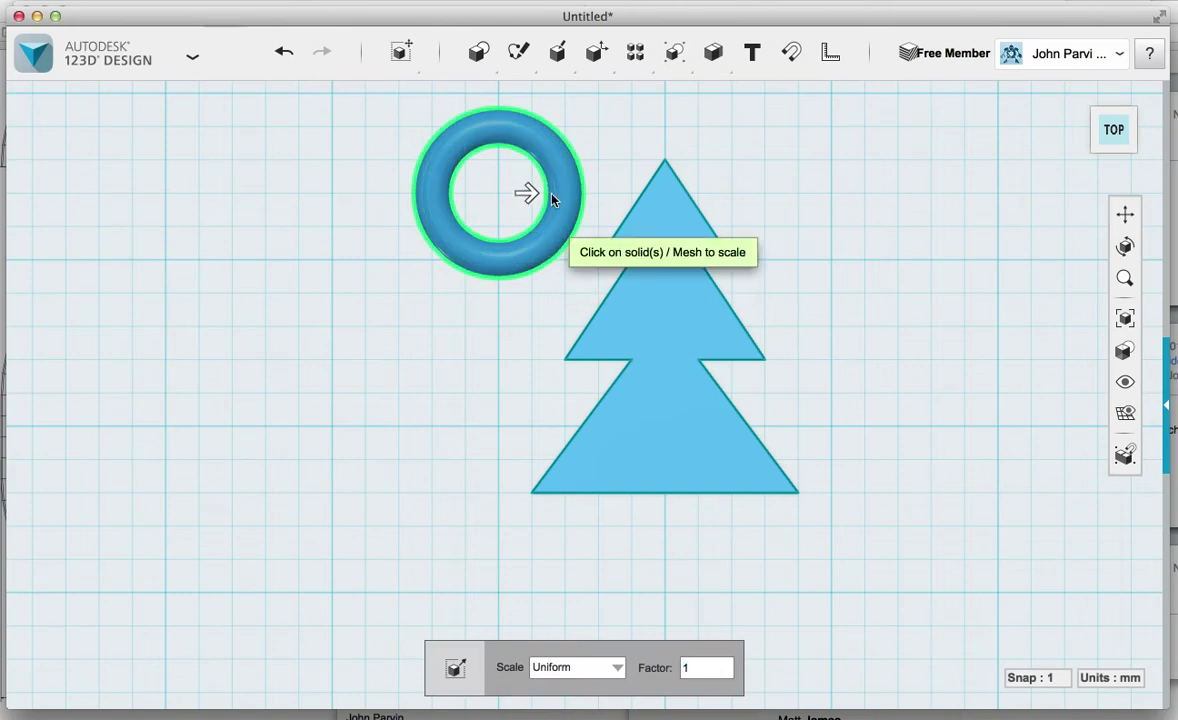
pyautogui.moveTo(528, 189)
pyautogui.mouseDown()
pyautogui.moveTo(507, 195)
pyautogui.moveTo(512, 205)
pyautogui.mouseUp()
pyautogui.press('Escape')
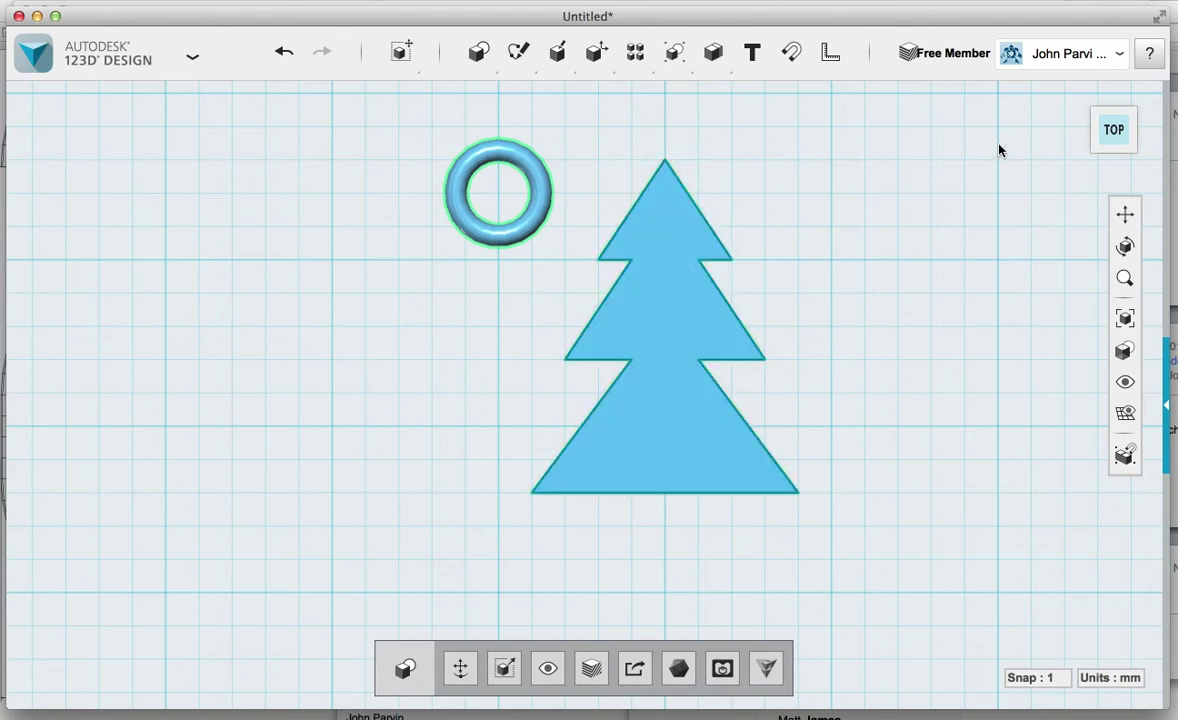
# - Move the torus onto the tree's top tip, then recentre and angle the view
pyautogui.click(460, 668)
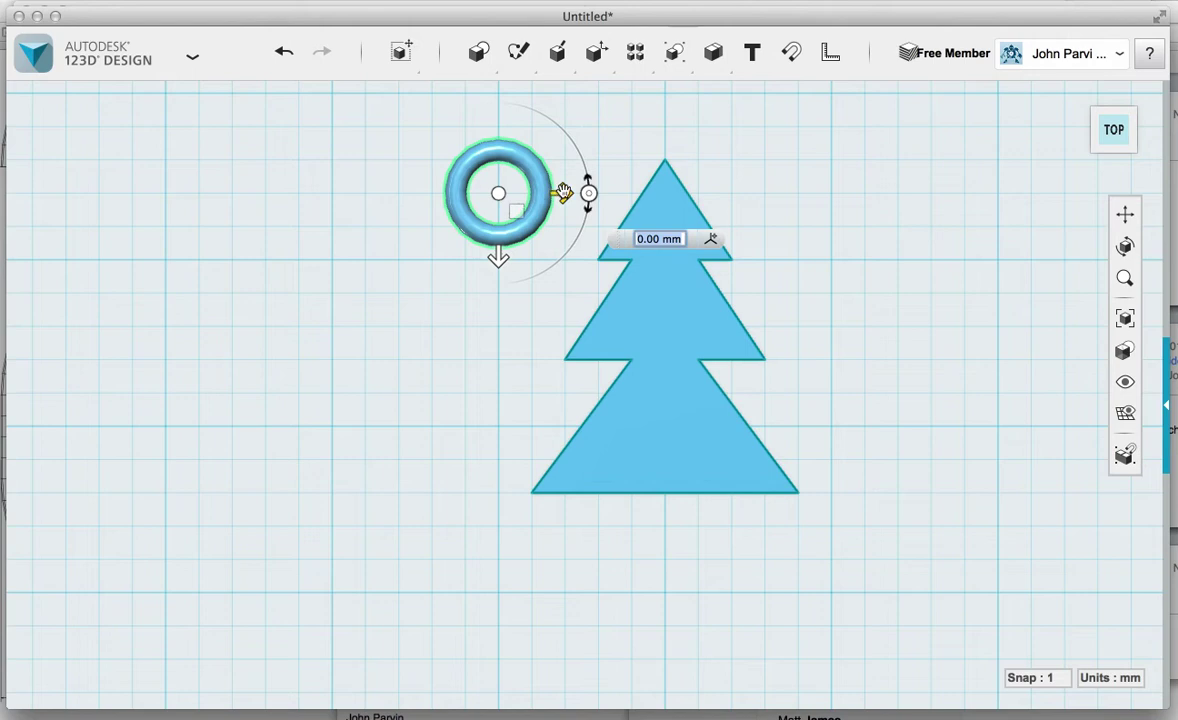
pyautogui.moveTo(552, 195); pyautogui.dragTo(645, 192)
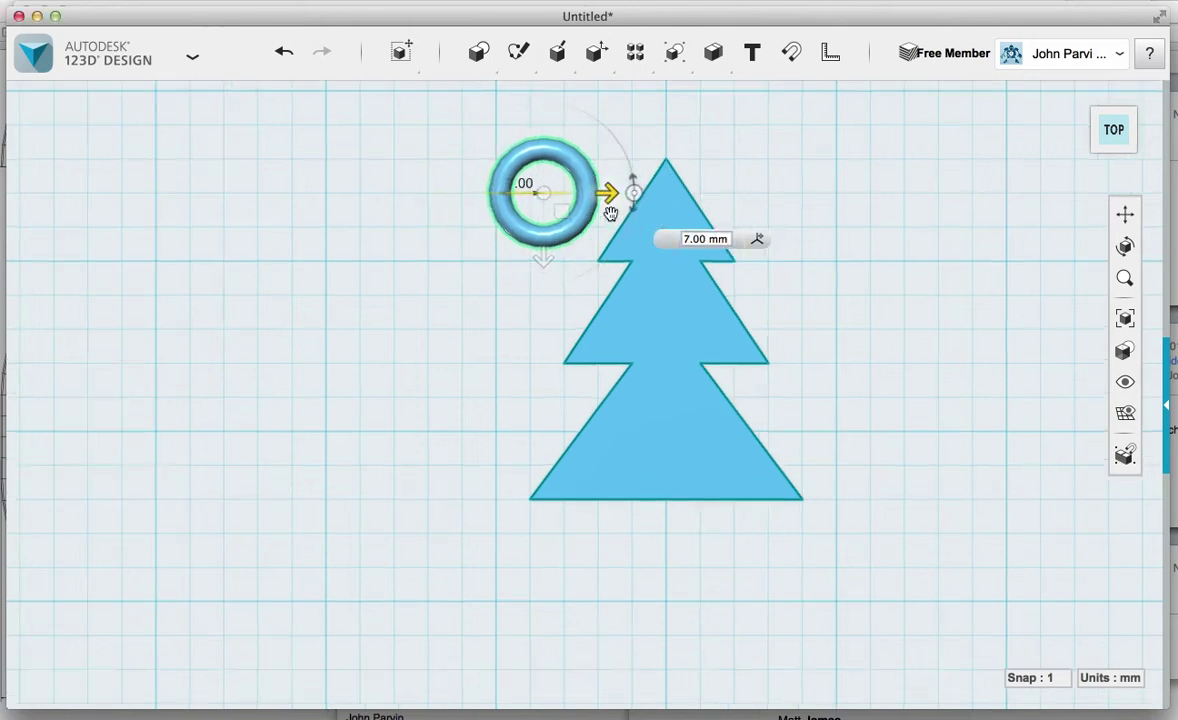
pyautogui.moveTo(543, 192); pyautogui.dragTo(666, 124)
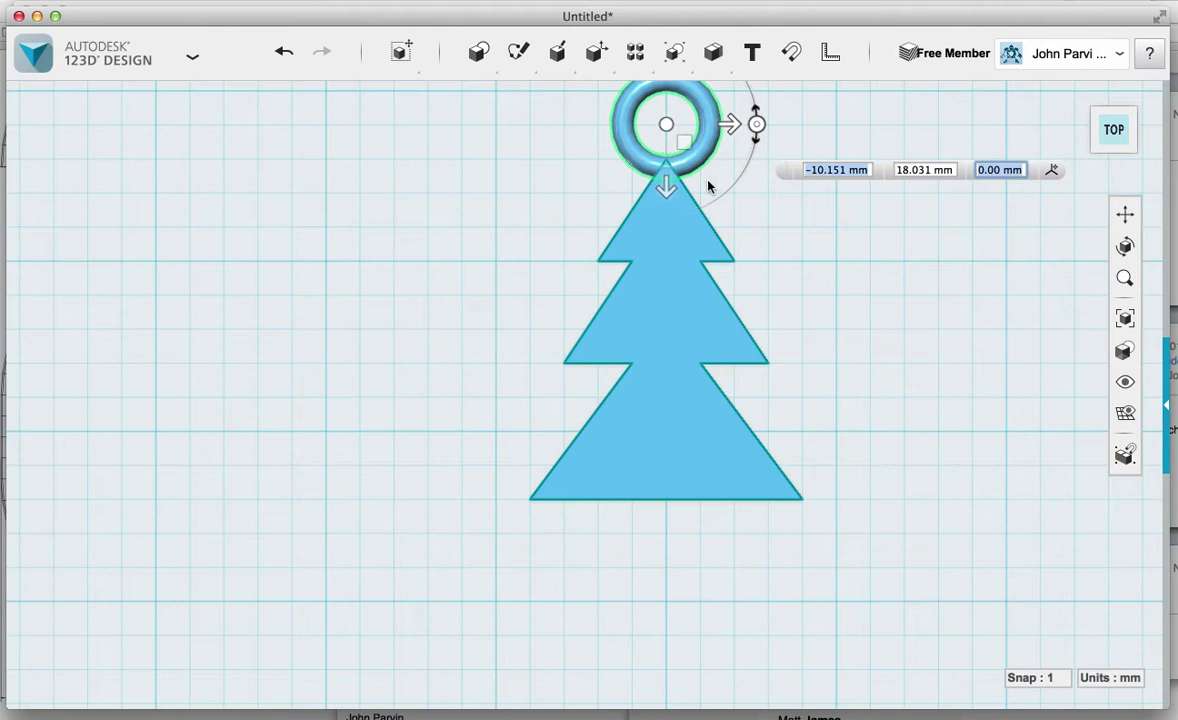
pyautogui.click(1125, 218)
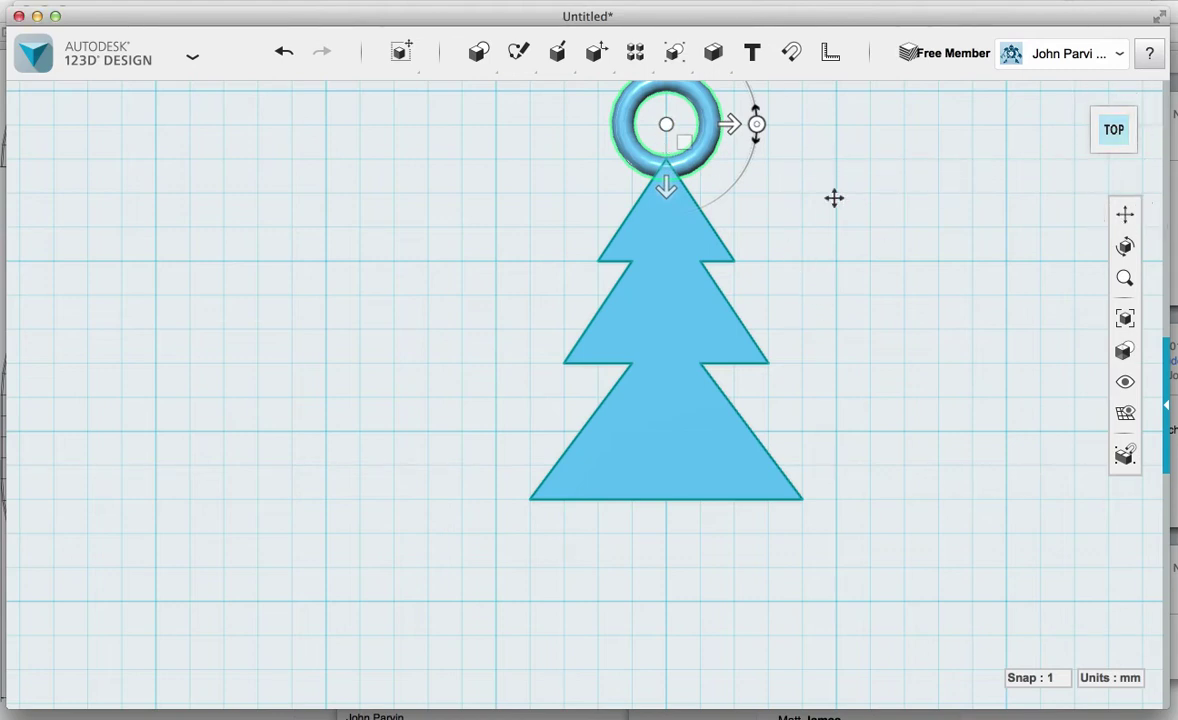
pyautogui.moveTo(834, 197); pyautogui.dragTo(760, 298)
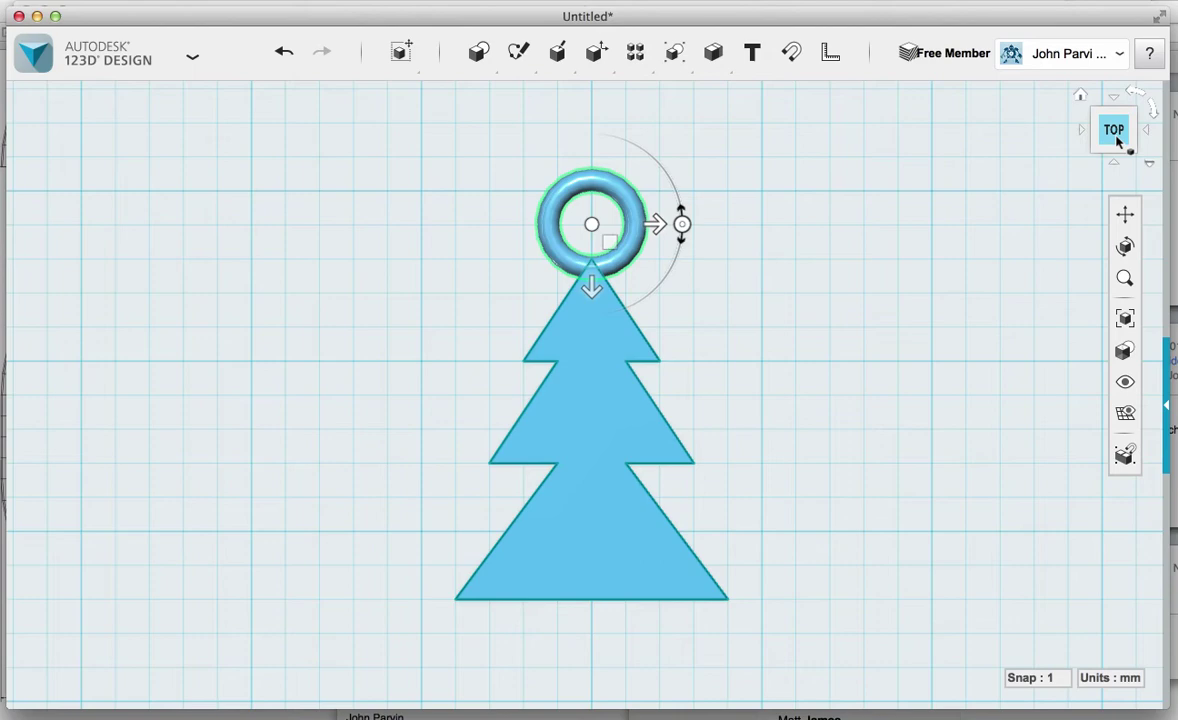
pyautogui.moveTo(1115, 140); pyautogui.dragTo(1044, 134)
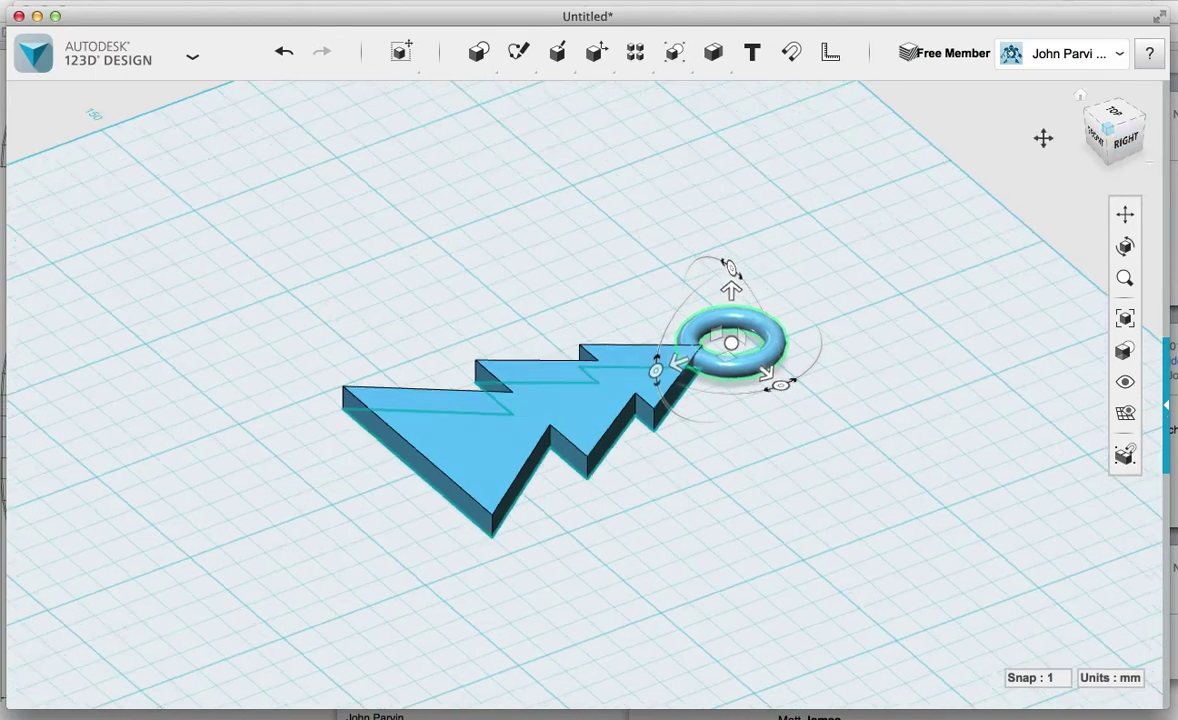
# - From the RIGHT view, drop the torus to Z -0.556 mm
pyautogui.click(1127, 146)
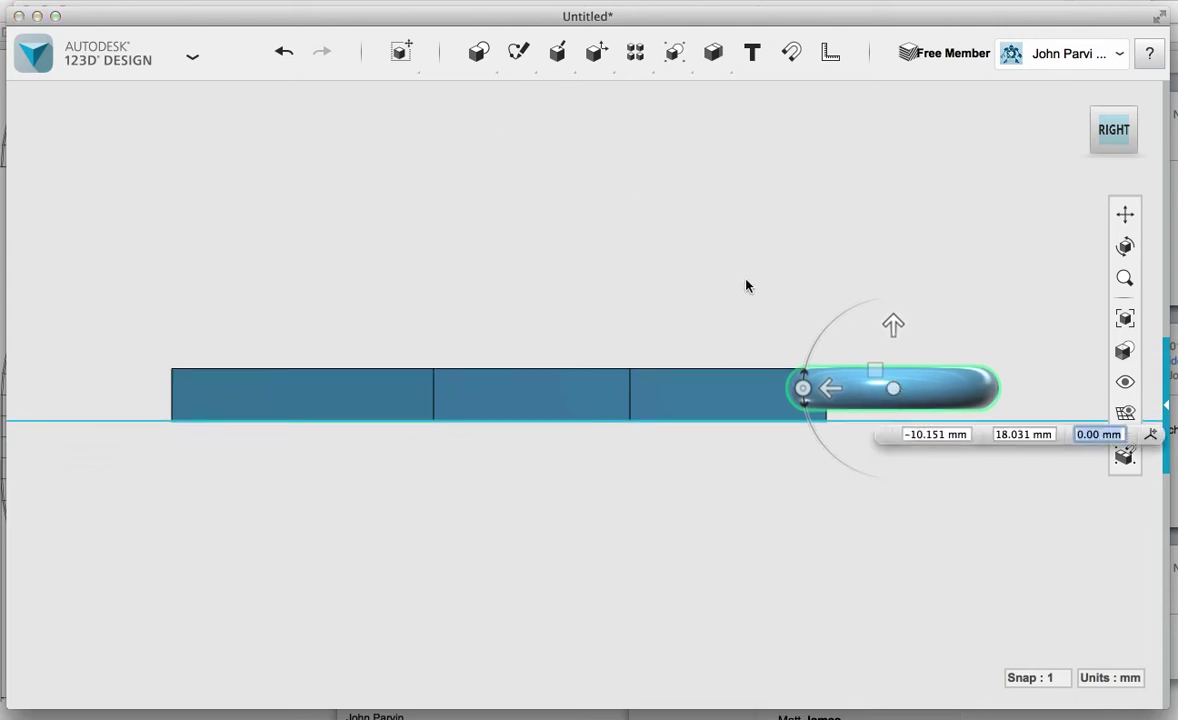
pyautogui.moveTo(891, 387); pyautogui.dragTo(892, 395)
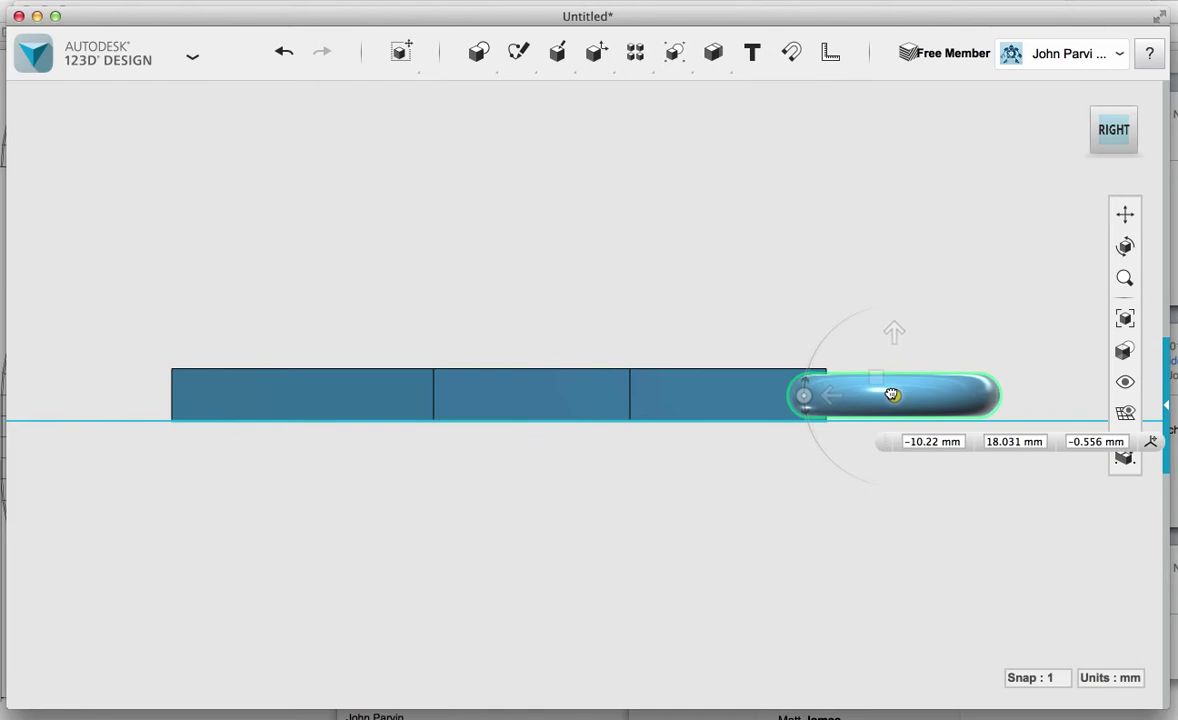
pyautogui.click(710, 302)
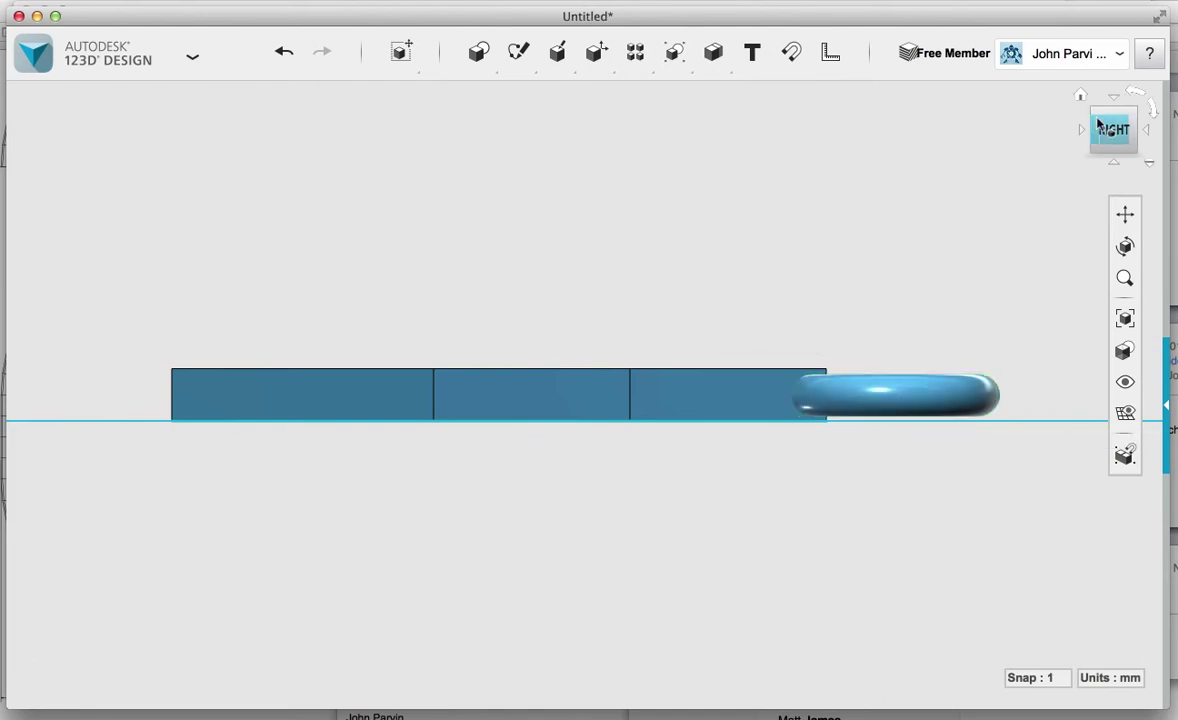
# - Return to top view, rotate it 90° so the tree stands upright, and zoom out
pyautogui.click(1114, 100)
pyautogui.scroll(-3, 597, 393)
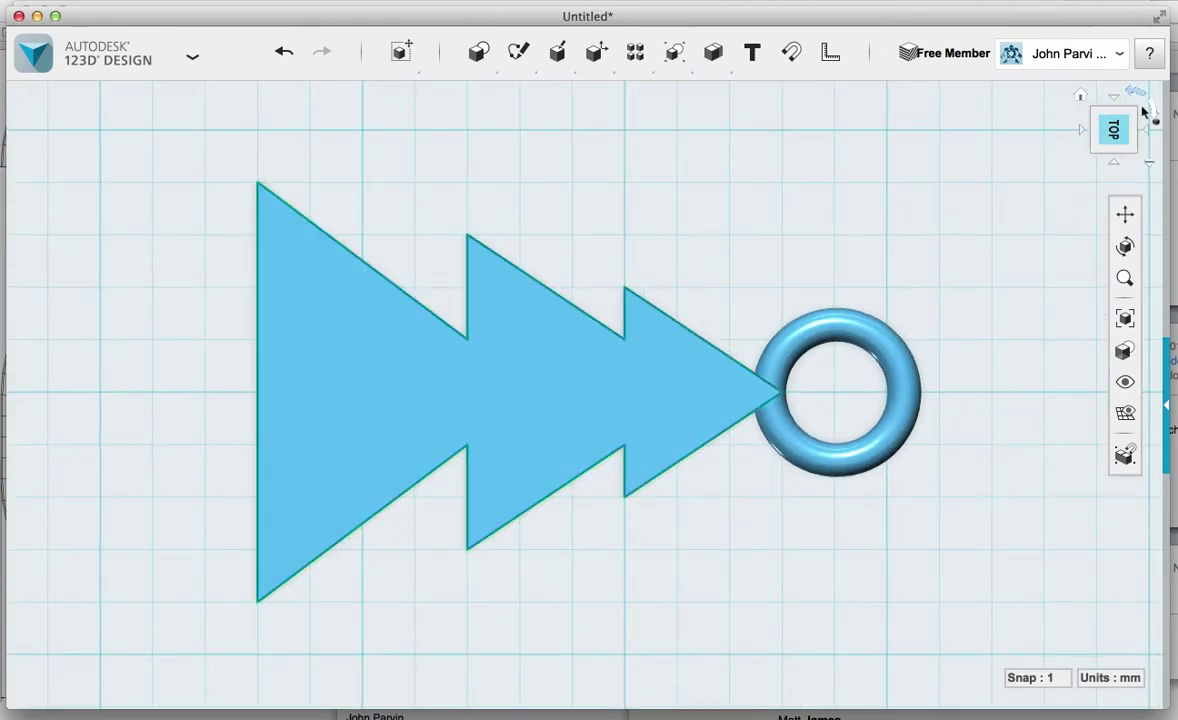
pyautogui.click(1135, 94)
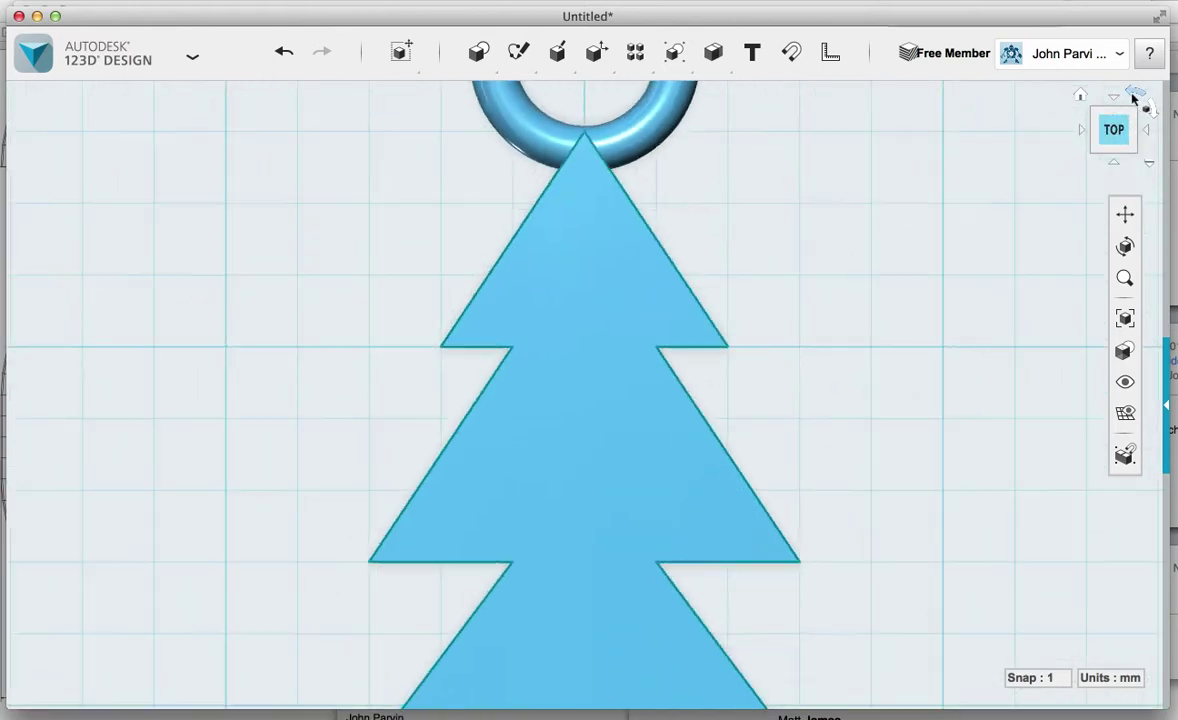
pyautogui.scroll(-3, 828, 318)
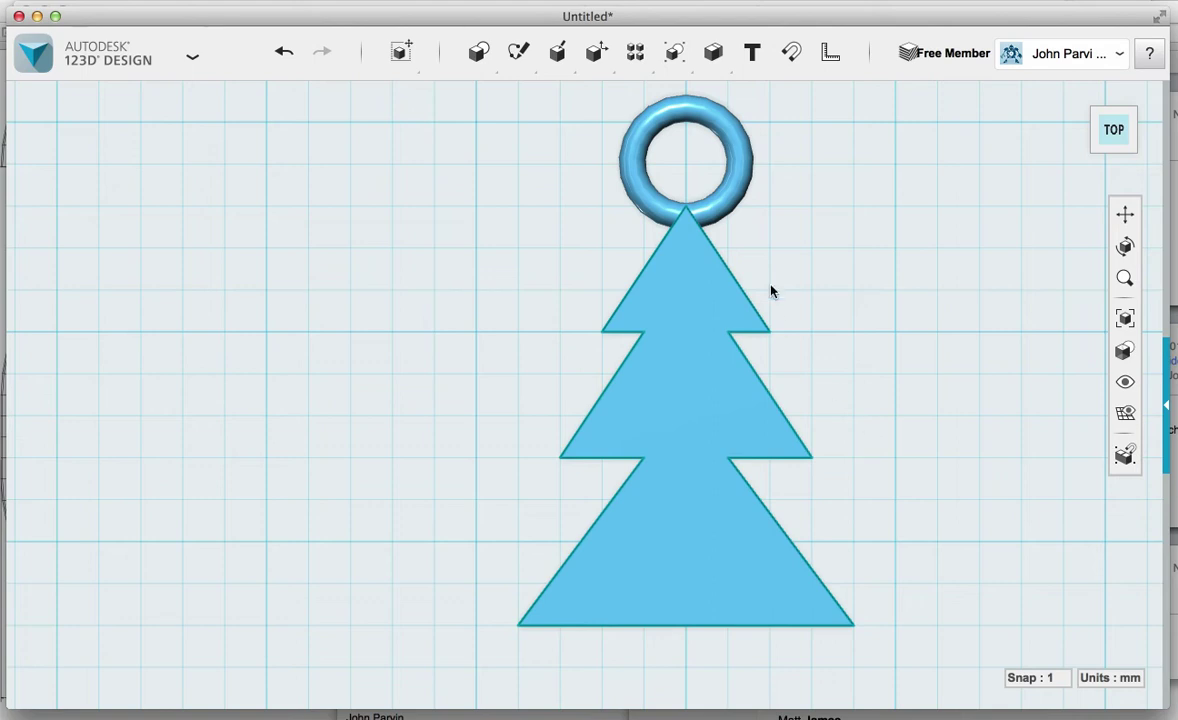
# - Add 'JB' text on the tree's lower part with a 10 mm height
pyautogui.click(753, 54)
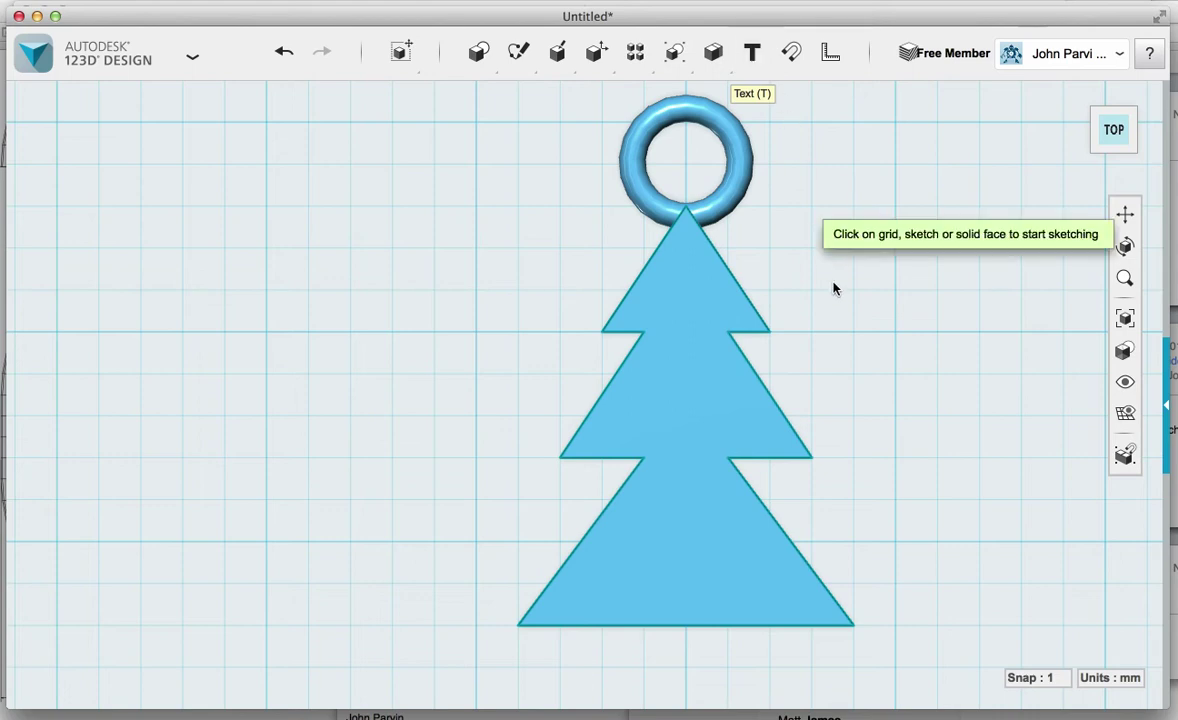
pyautogui.click(684, 610)
pyautogui.click(646, 522)
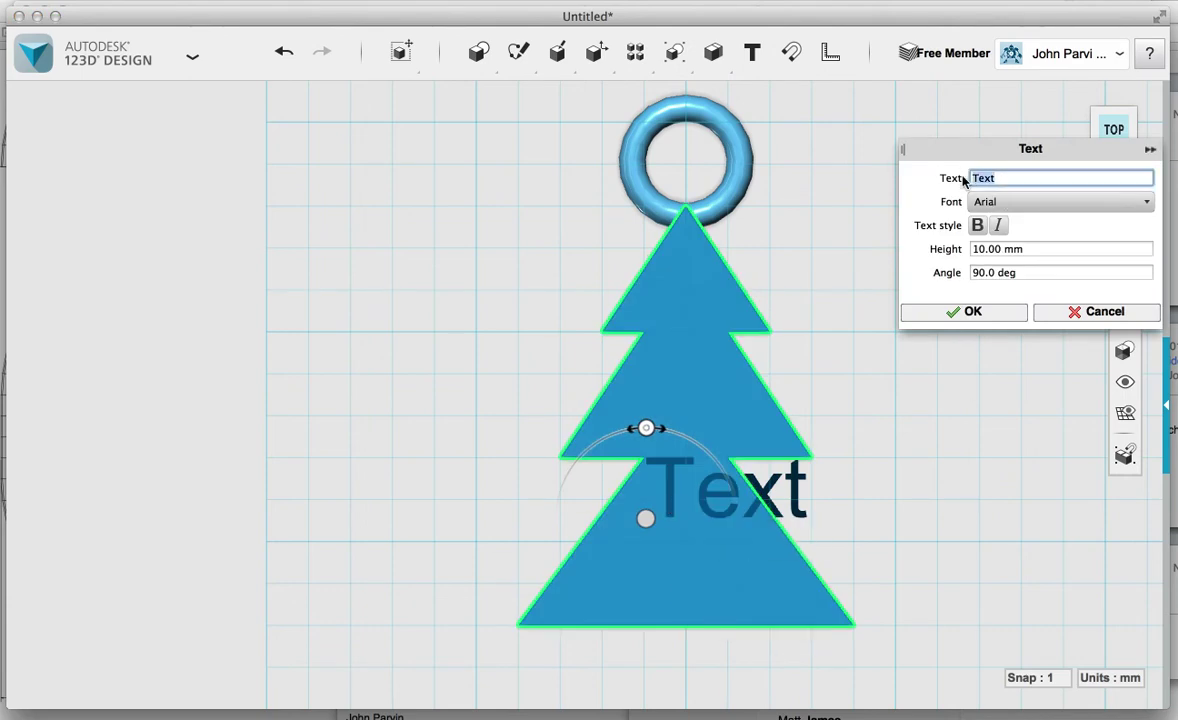
pyautogui.write('JB')
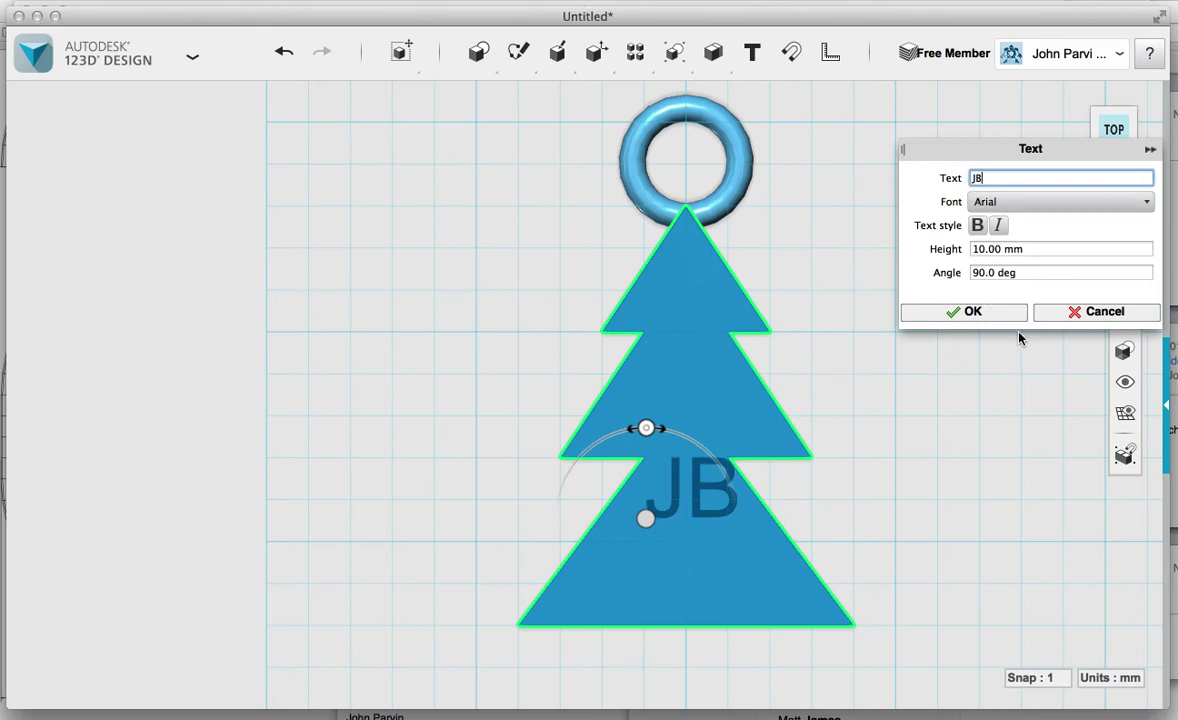
pyautogui.doubleClick(985, 249)
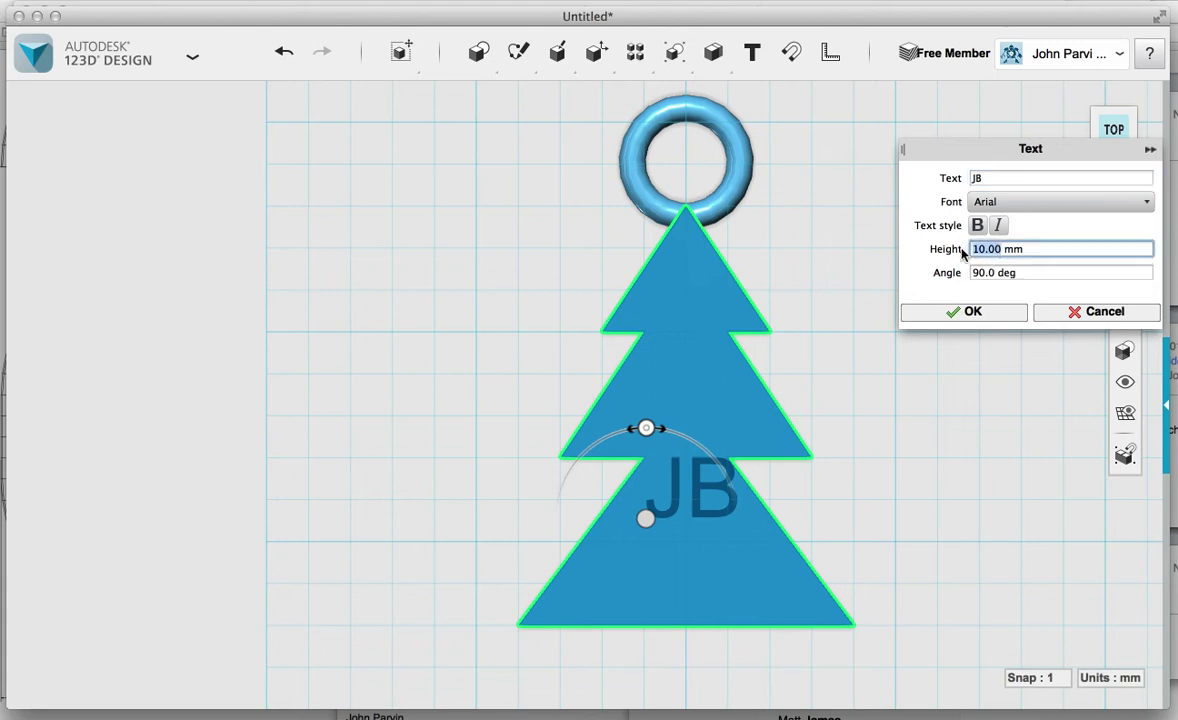
pyautogui.write('20')
pyautogui.press('Tab')
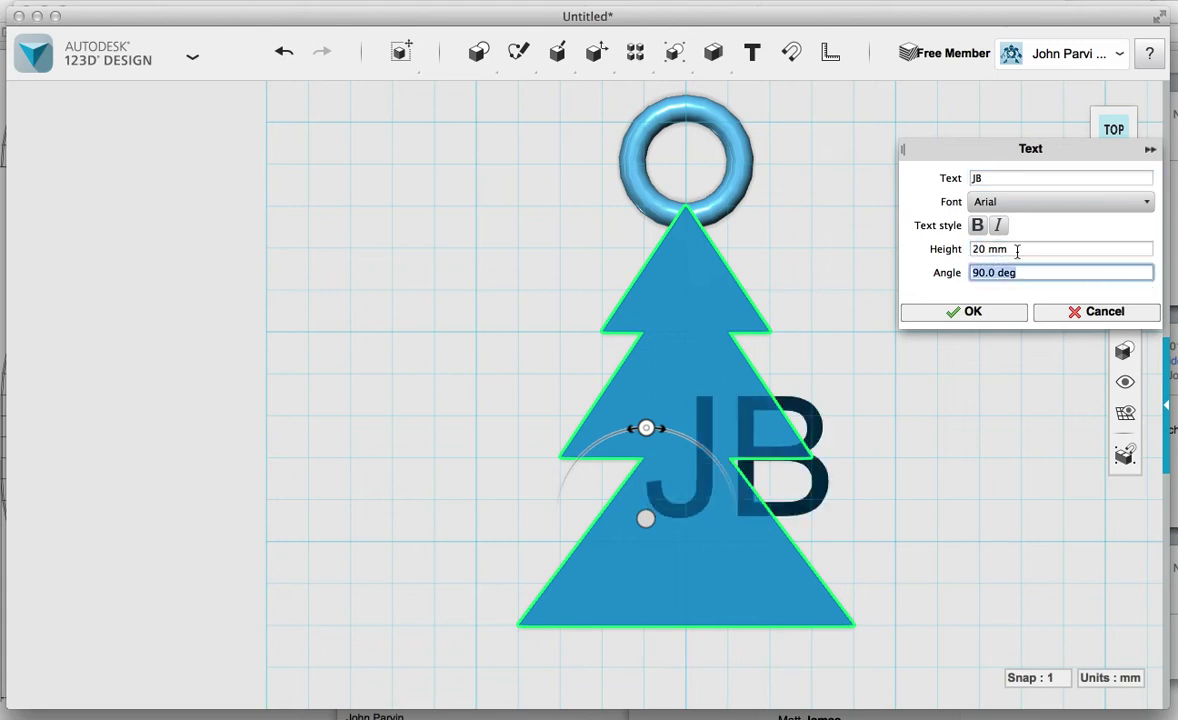
pyautogui.click(988, 250)
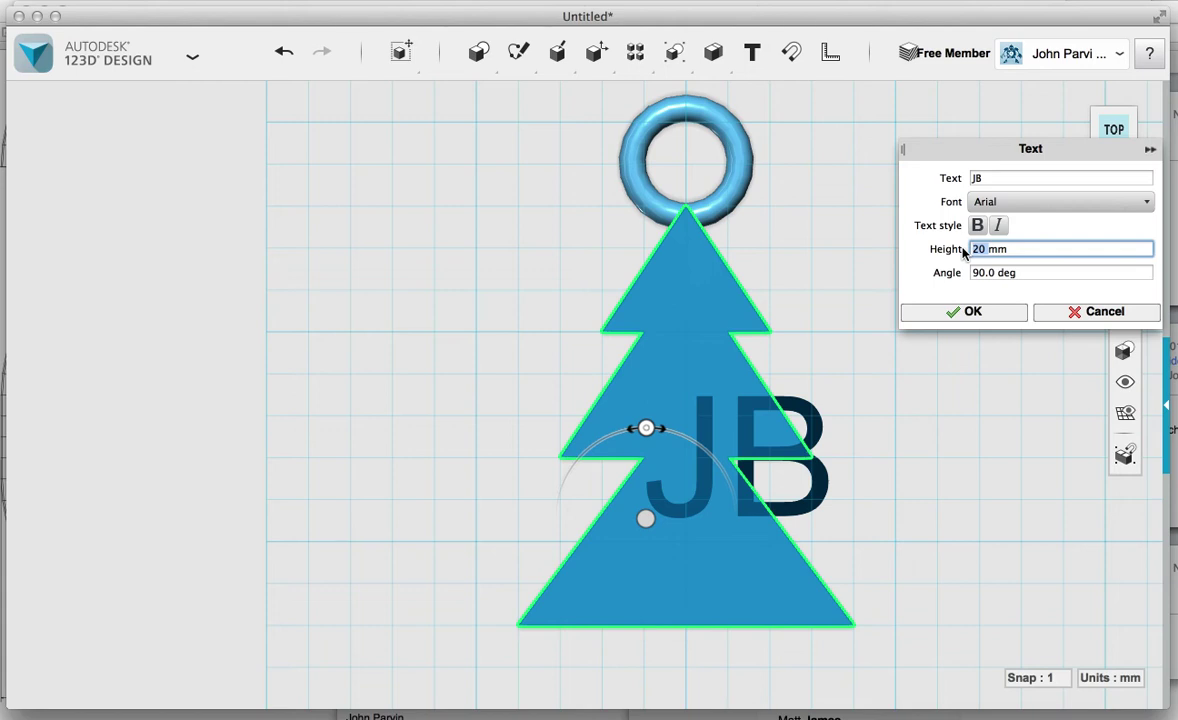
pyautogui.write('10')
pyautogui.press('Return')
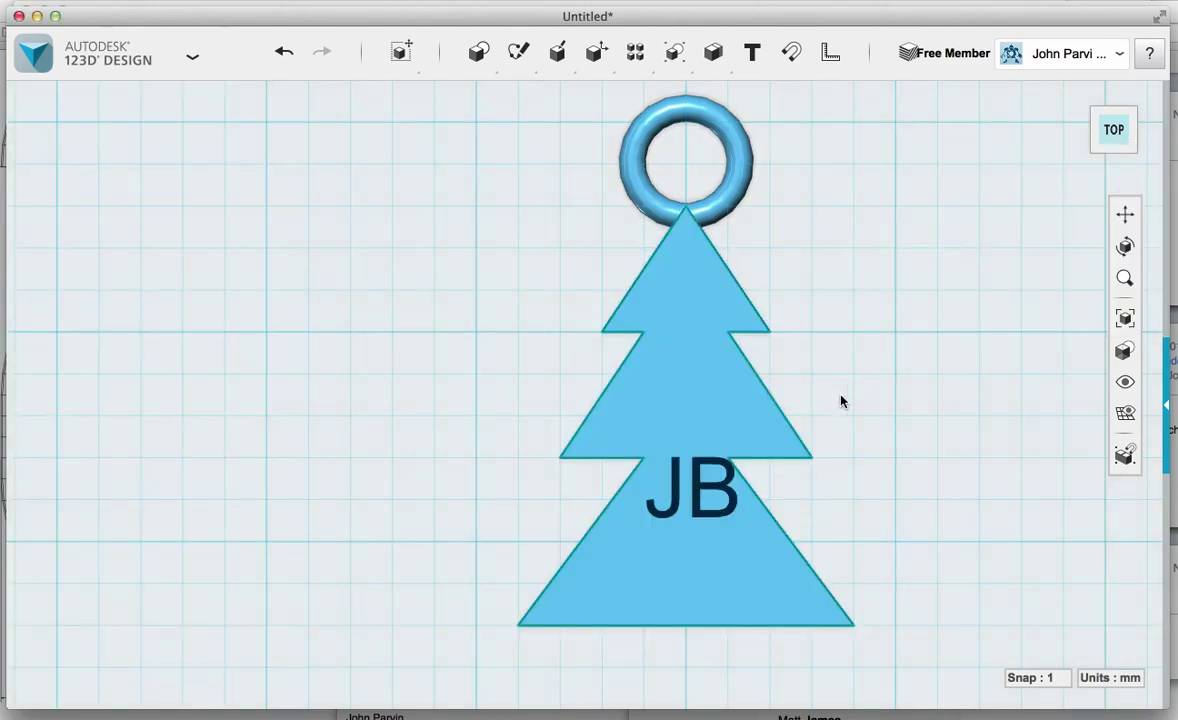
# - Move the JB text down onto the bottom tier
pyautogui.click(703, 483)
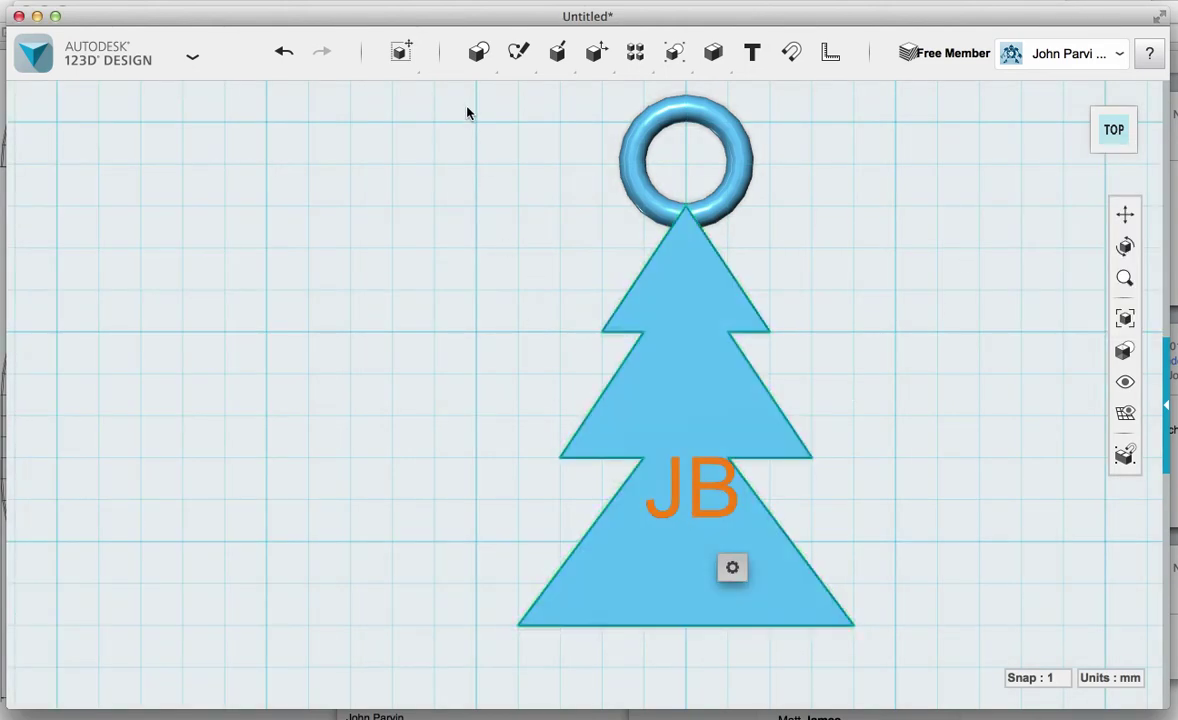
pyautogui.moveTo(401, 51)
pyautogui.click(404, 98)
pyautogui.moveTo(689, 473); pyautogui.dragTo(688, 541)
pyautogui.click(834, 506)
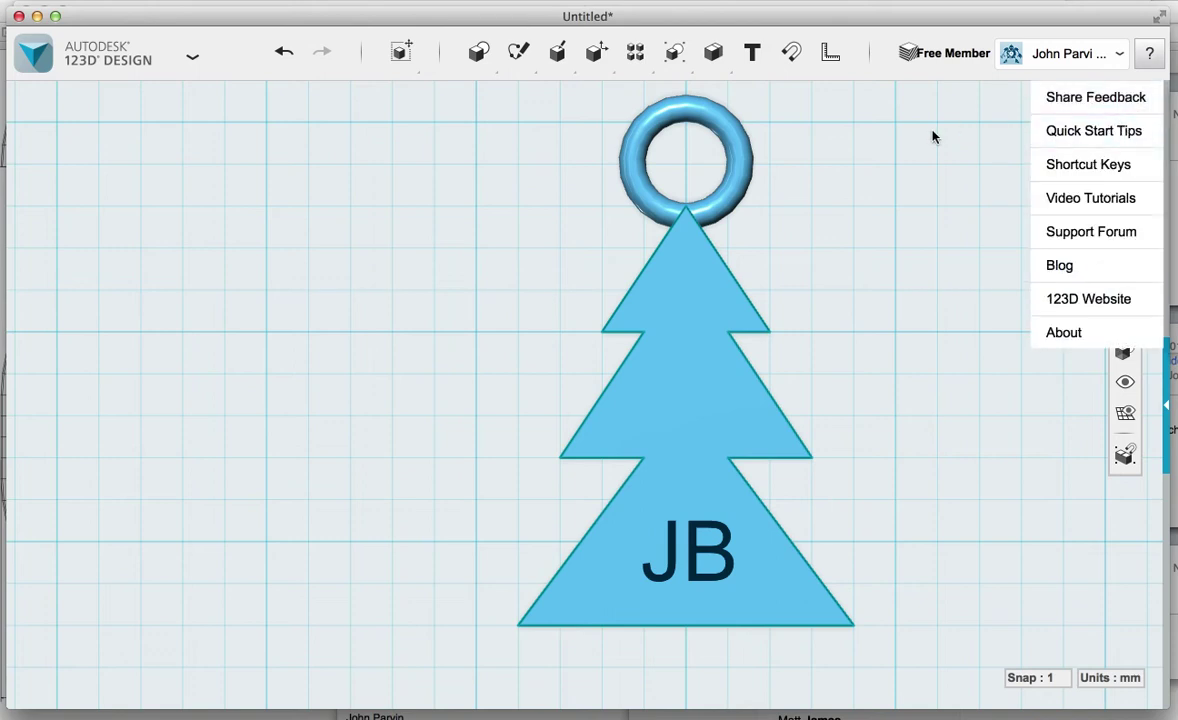
# - Extrude the JB letters 2 mm up from the tree, then return to the top view
pyautogui.moveTo(584, 394); pyautogui.dragTo(548, 308, button='right')
pyautogui.scroll(-5, 715, 526)
pyautogui.scroll(8, 716, 528)
pyautogui.scroll(1, 718, 529)
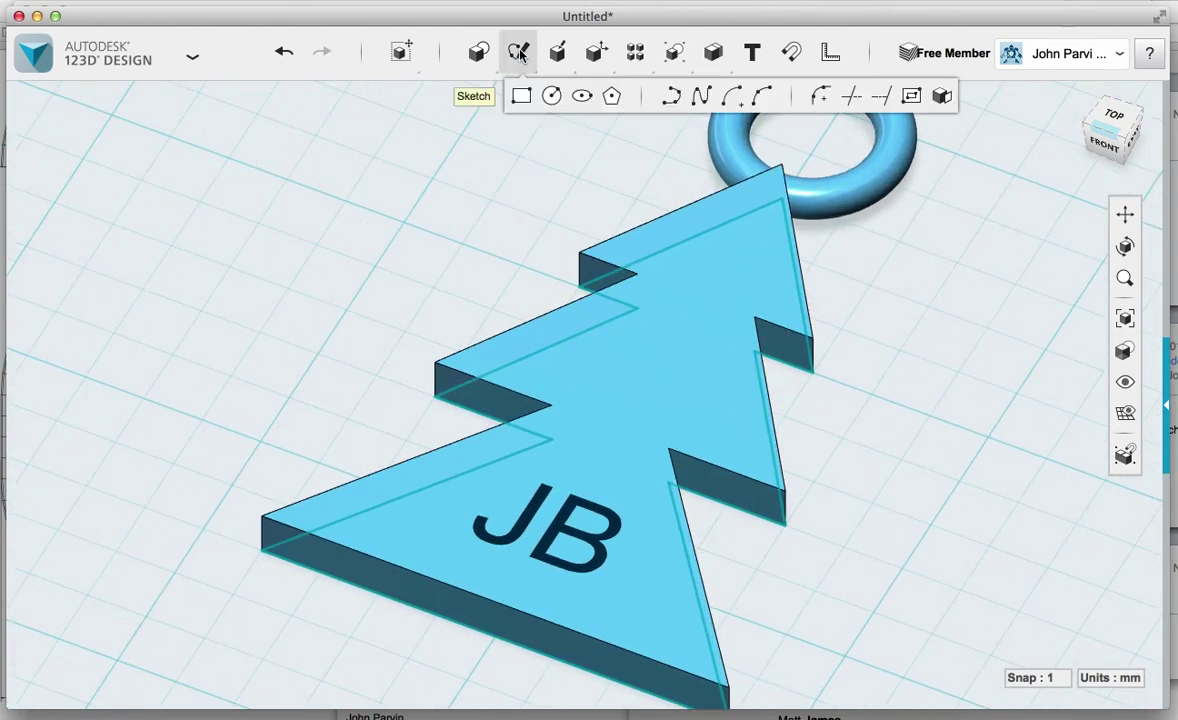
pyautogui.moveTo(557, 55)
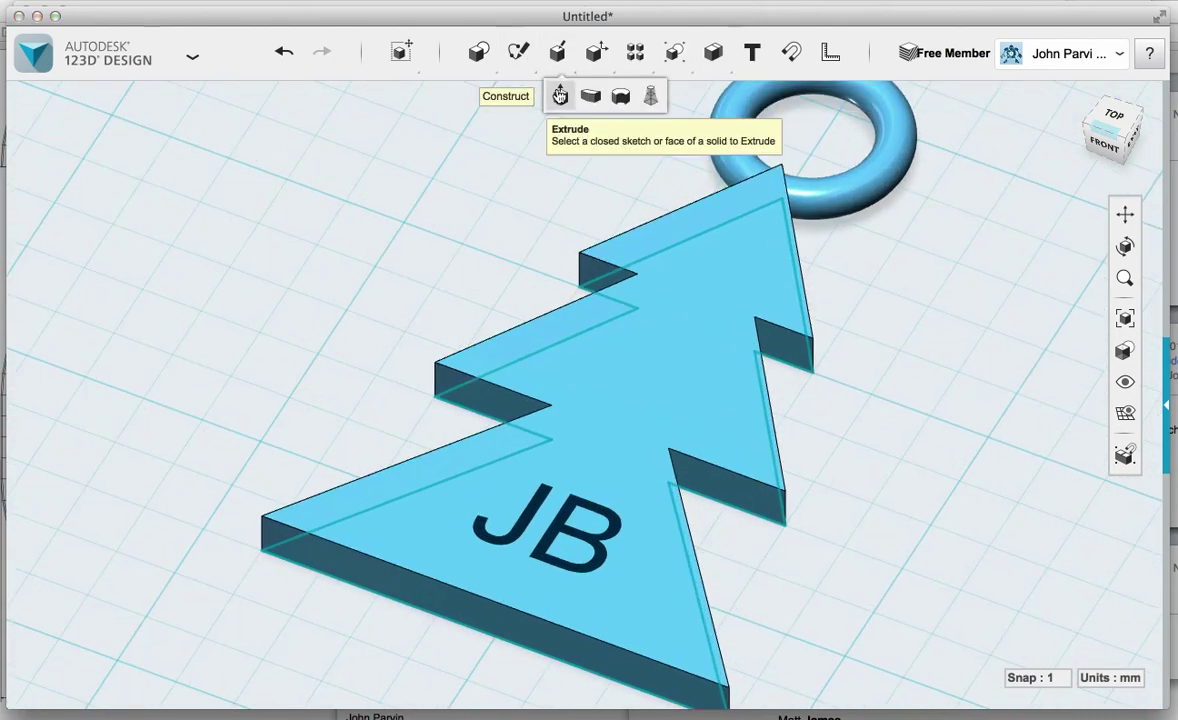
pyautogui.click(559, 95)
pyautogui.click(561, 527)
pyautogui.moveTo(553, 493); pyautogui.dragTo(557, 481)
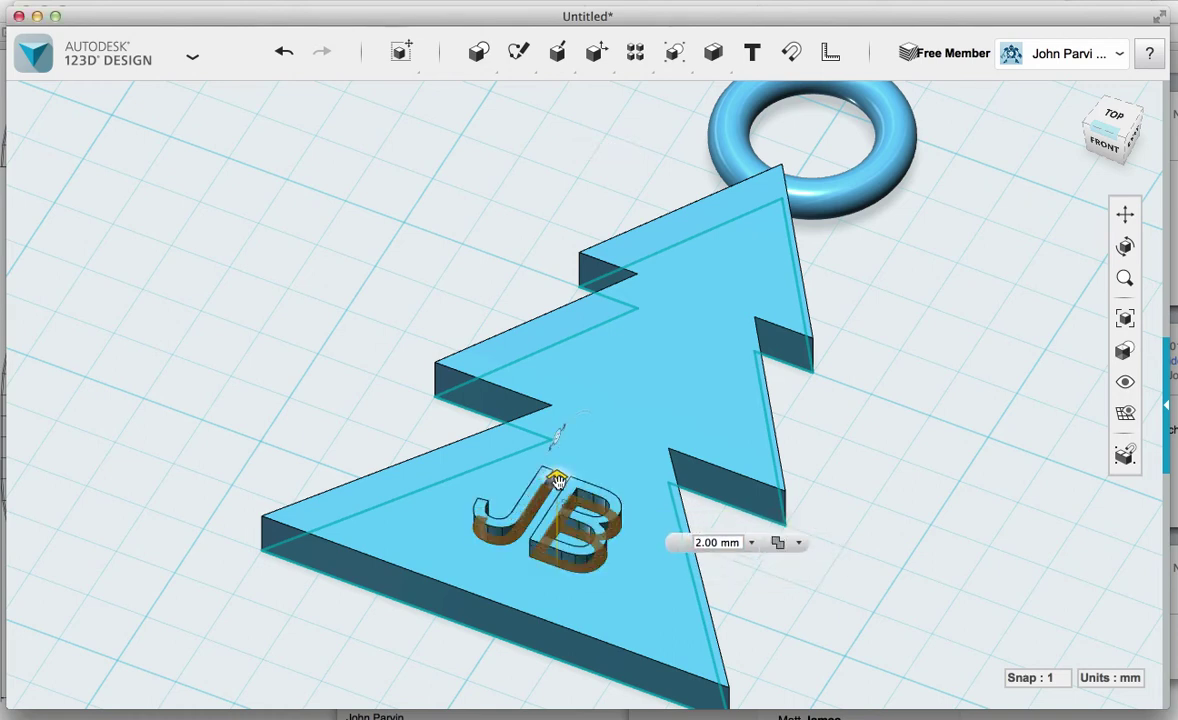
pyautogui.click(712, 542)
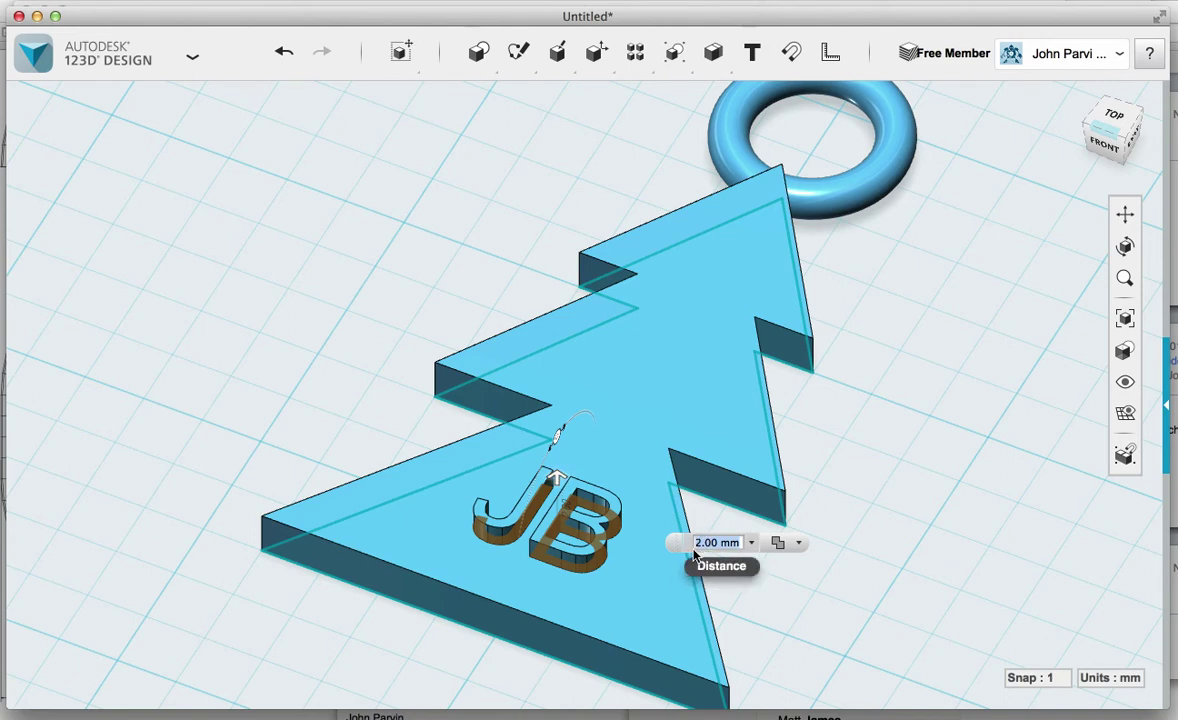
pyautogui.click(839, 478)
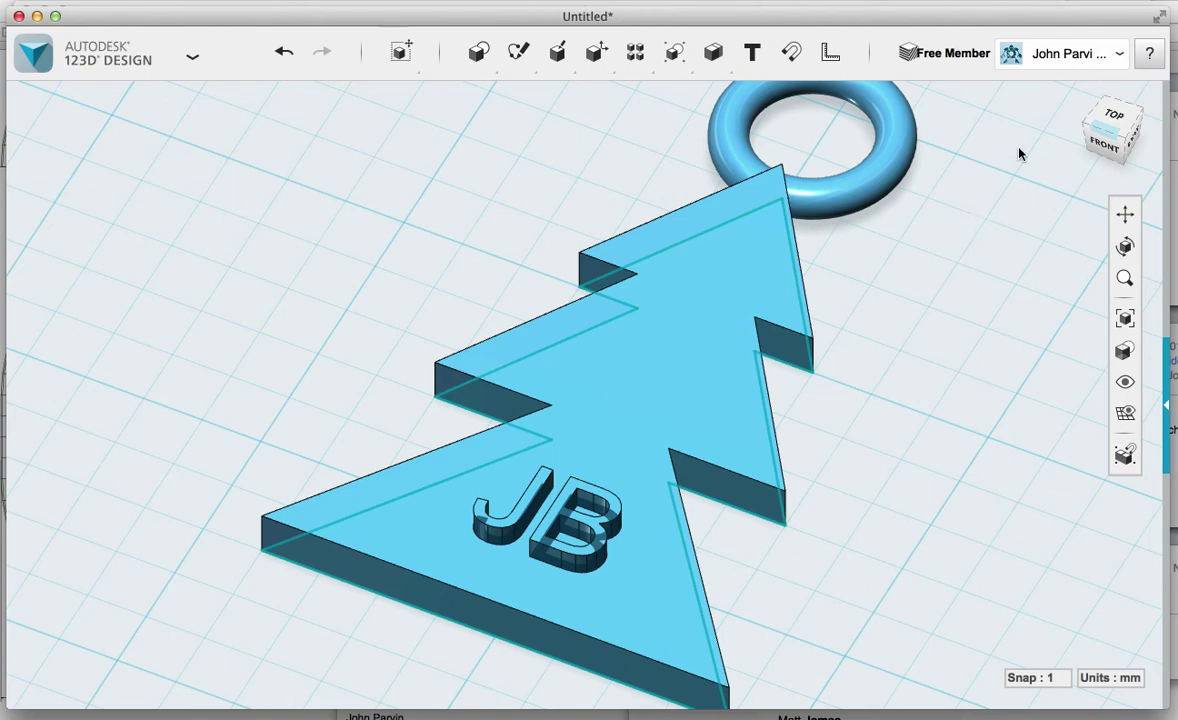
pyautogui.moveTo(1127, 135)
pyautogui.mouseDown()
pyautogui.moveTo(1074, 90)
pyautogui.moveTo(1118, 136)
pyautogui.moveTo(1105, 110)
pyautogui.moveTo(1094, 135)
pyautogui.moveTo(1128, 130)
pyautogui.mouseUp()
pyautogui.click(1116, 124)
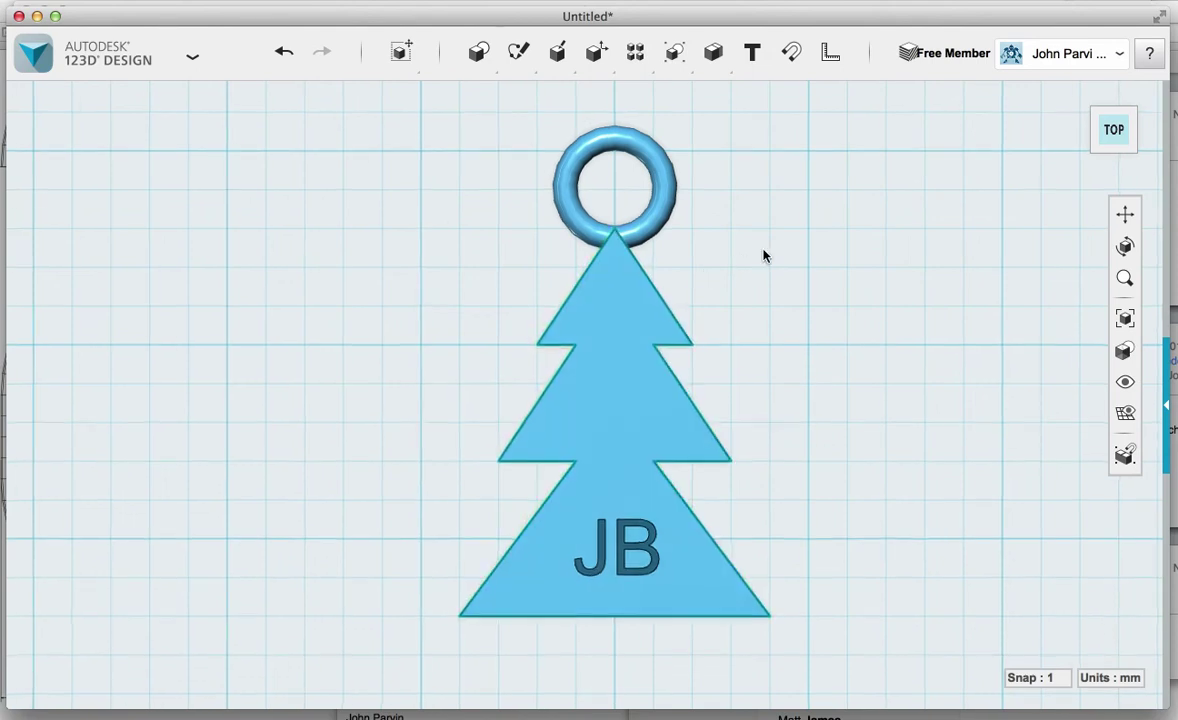
# - Merge the torus into the tree, with the tree as target and the ring as source
pyautogui.scroll(-1, 762, 257)
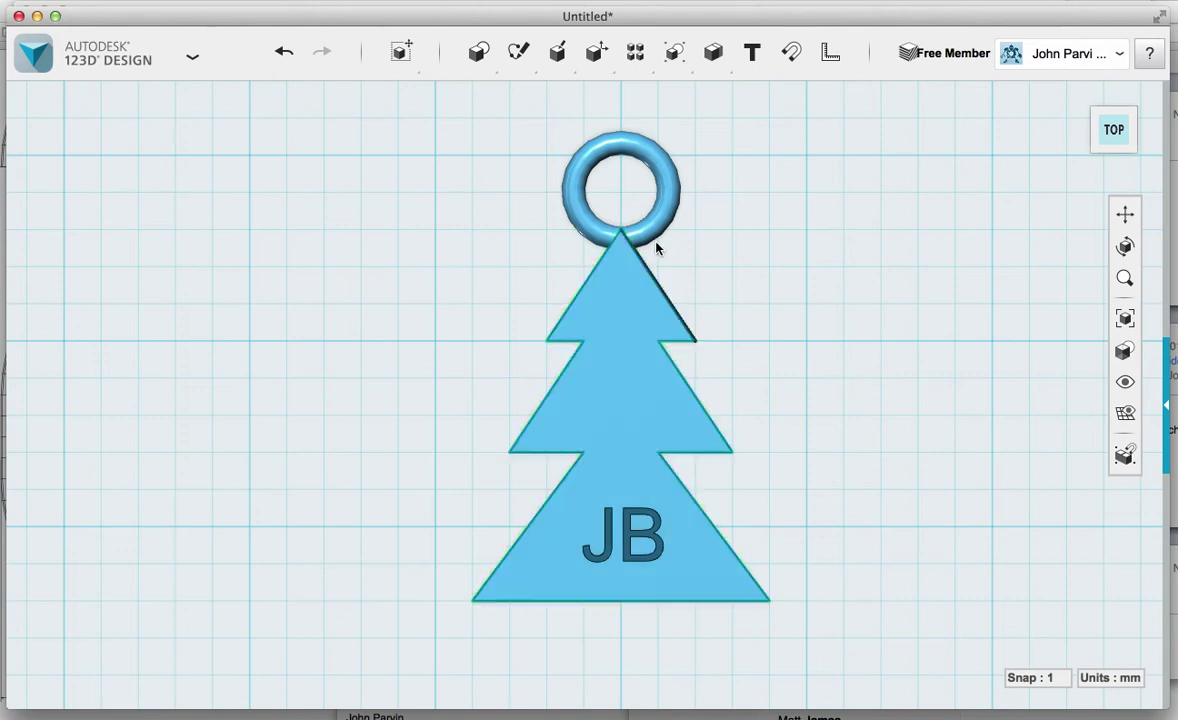
pyautogui.moveTo(675, 58)
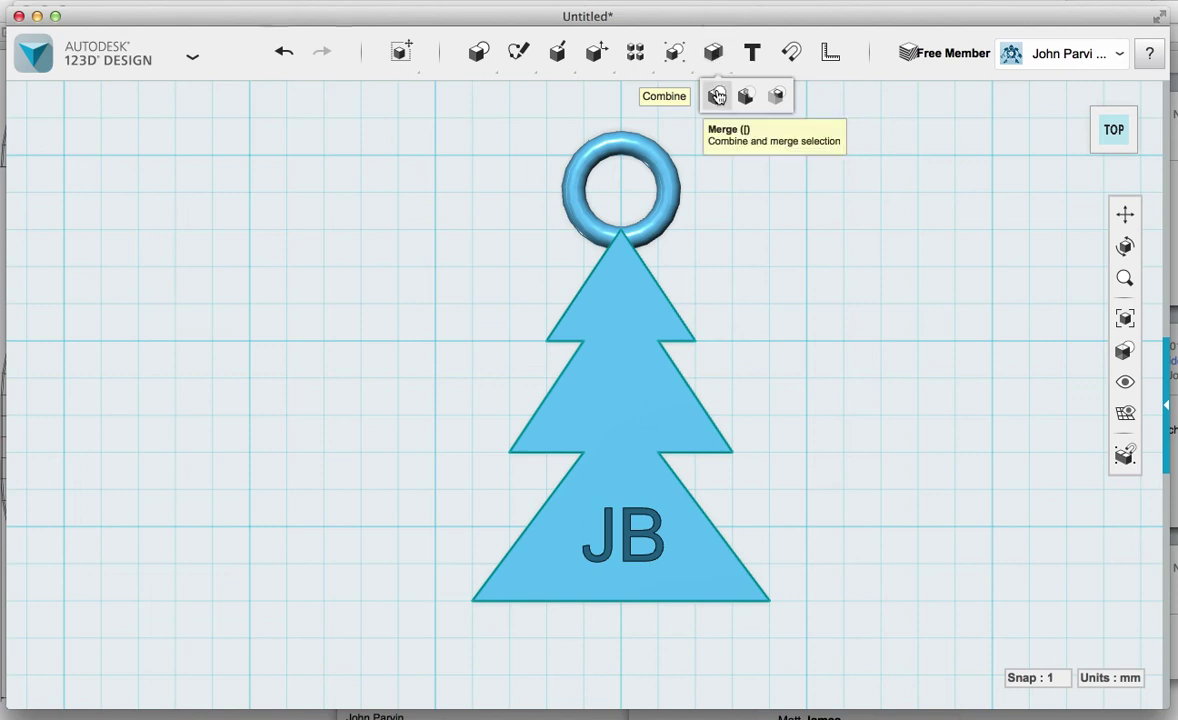
pyautogui.click(717, 96)
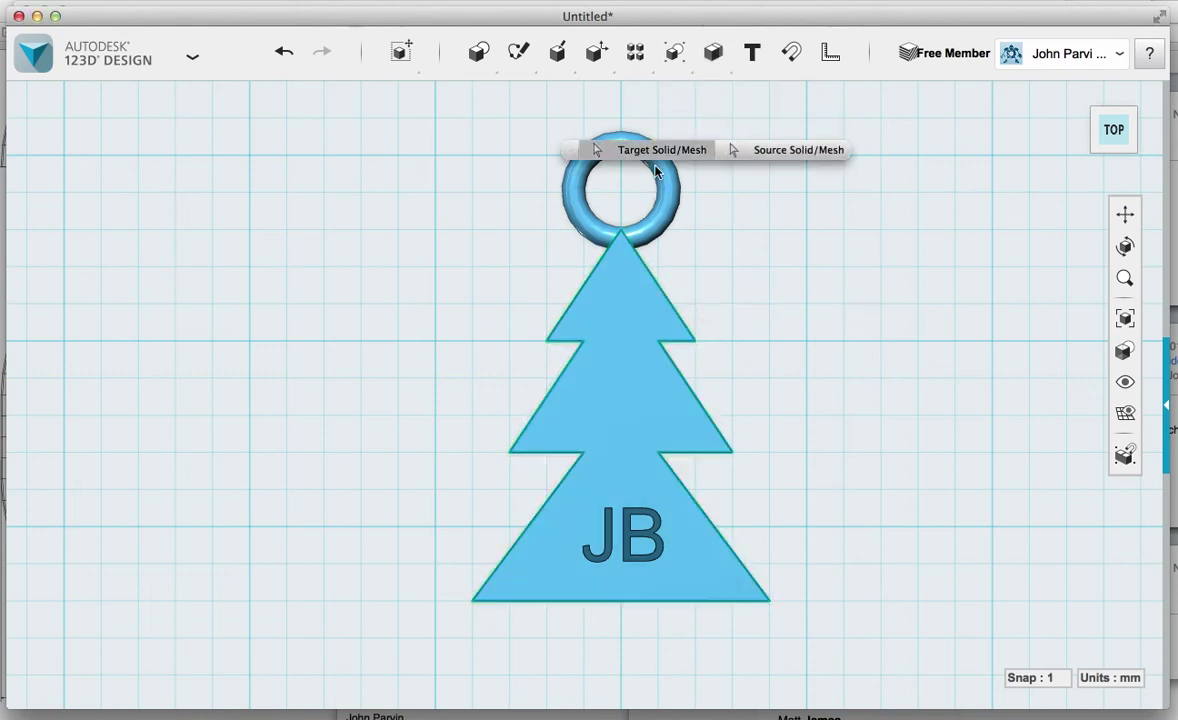
pyautogui.click(630, 301)
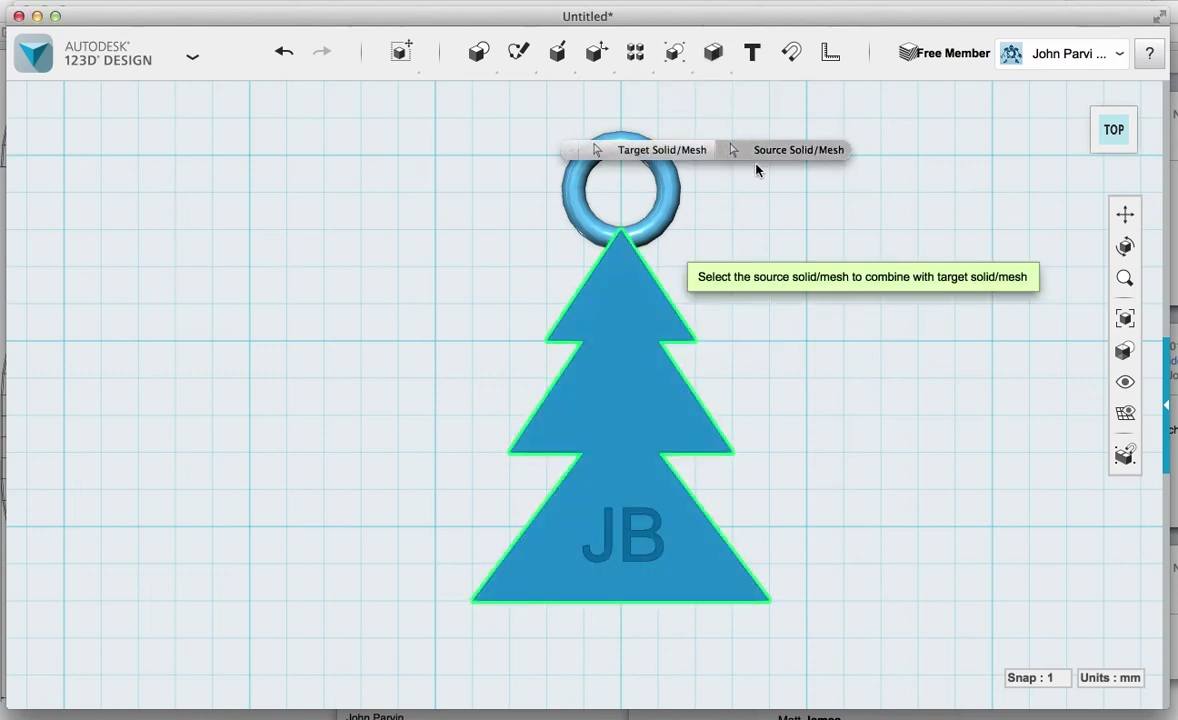
pyautogui.click(660, 220)
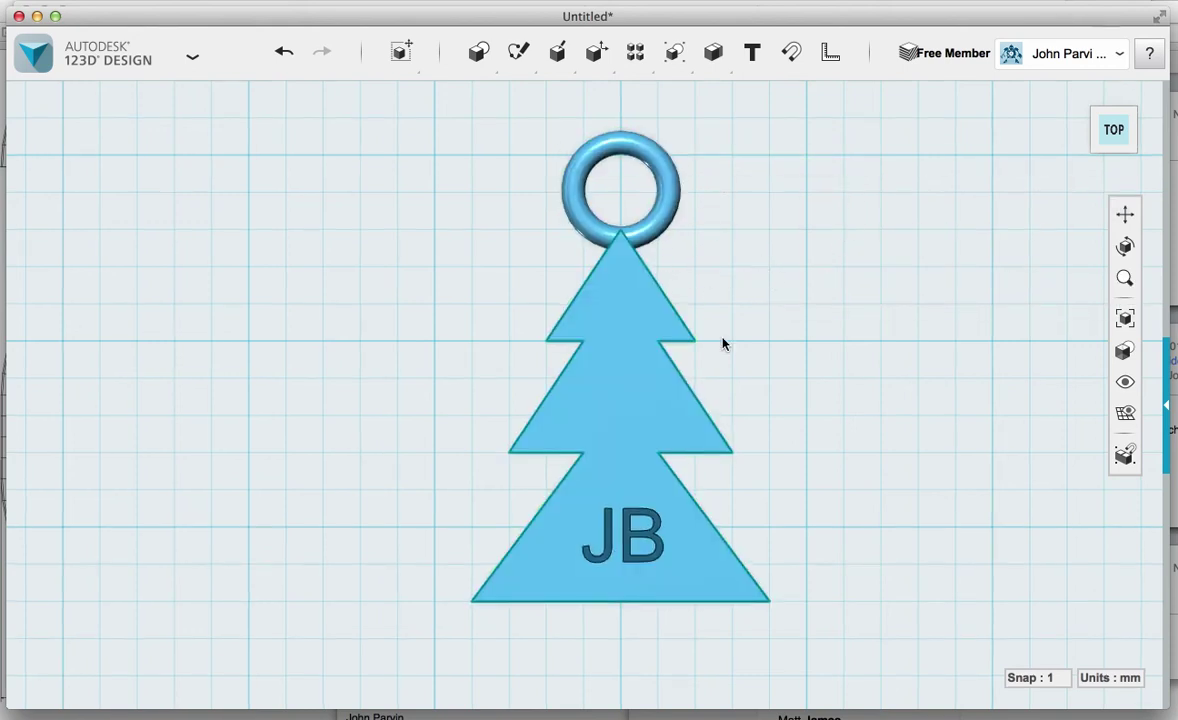
# - Move the tree solid to the left, away from its original spot
pyautogui.moveTo(405, 62)
pyautogui.click(404, 93)
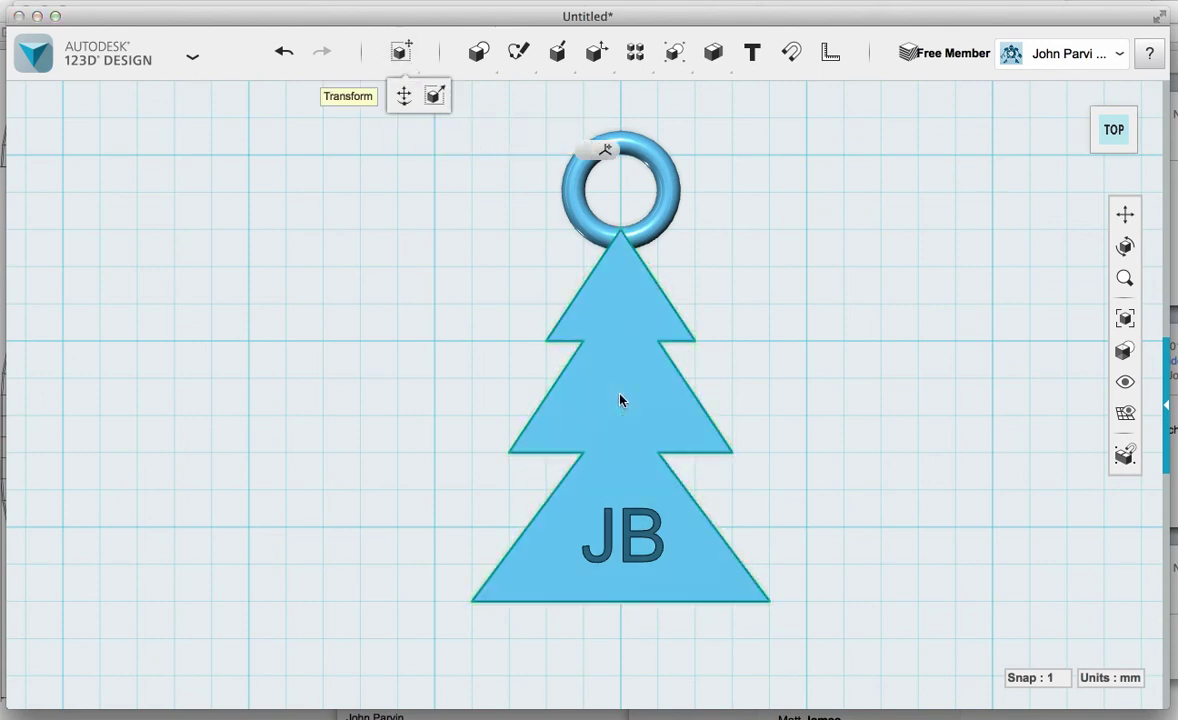
pyautogui.click(620, 366)
pyautogui.moveTo(621, 366); pyautogui.dragTo(277, 354)
# - Box-select the leftover flat tree sketch with its JB text on the right and delete it
pyautogui.click(430, 337)
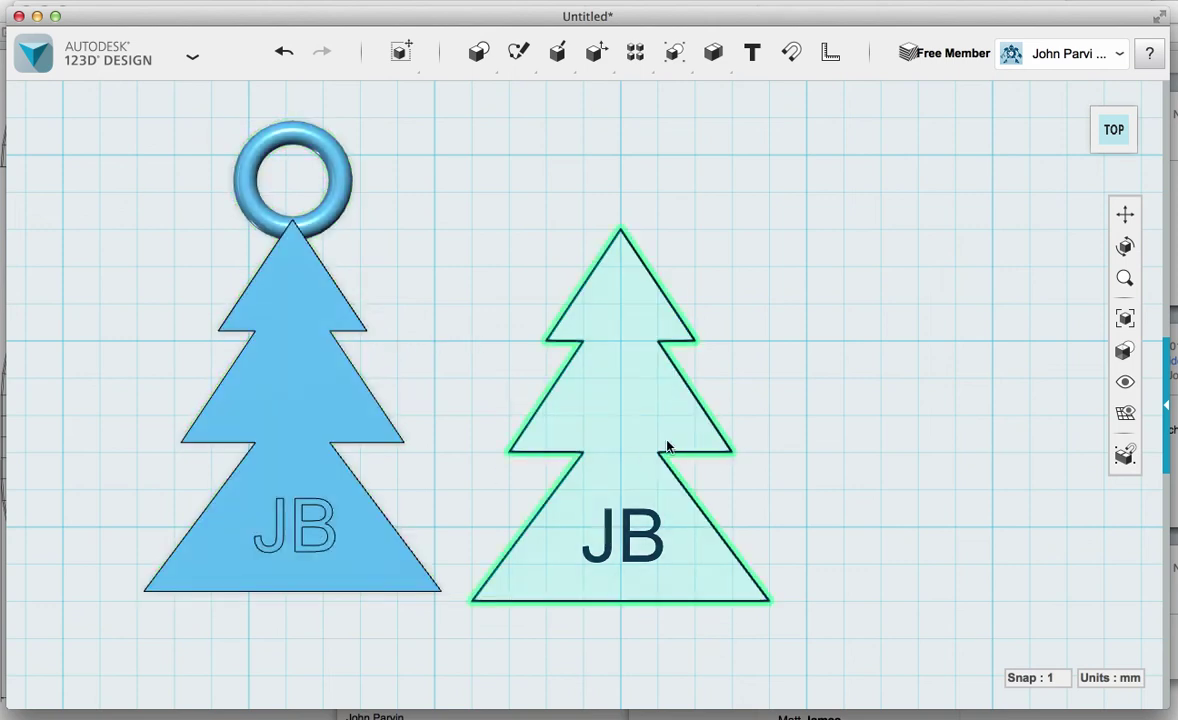
pyautogui.moveTo(496, 170); pyautogui.dragTo(738, 614)
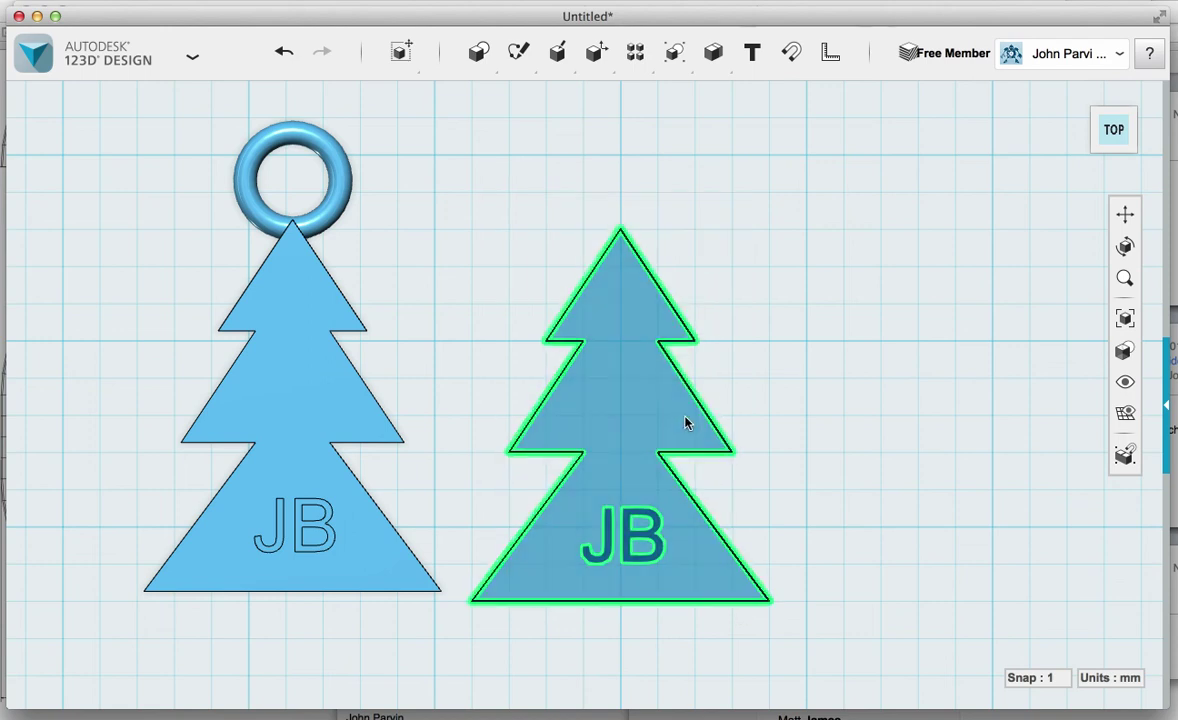
pyautogui.press('Delete')
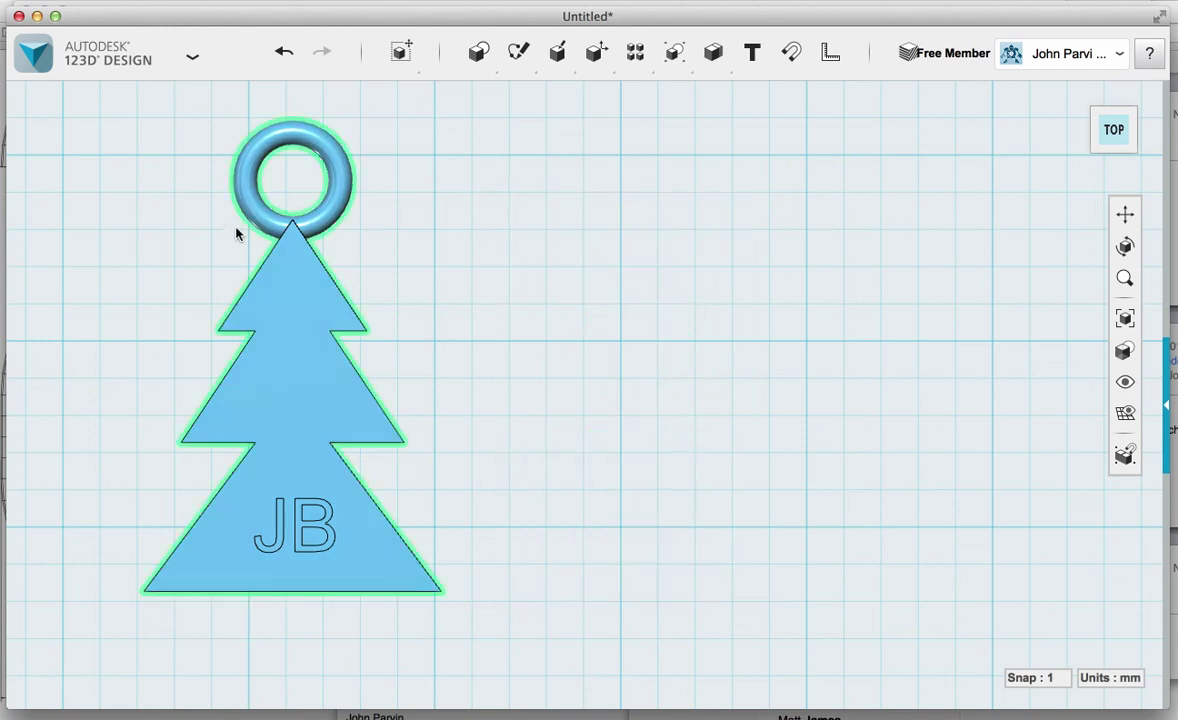
# - Pan the ornament to the centre of the view and switch to a tilted isometric view
pyautogui.moveTo(1119, 181)
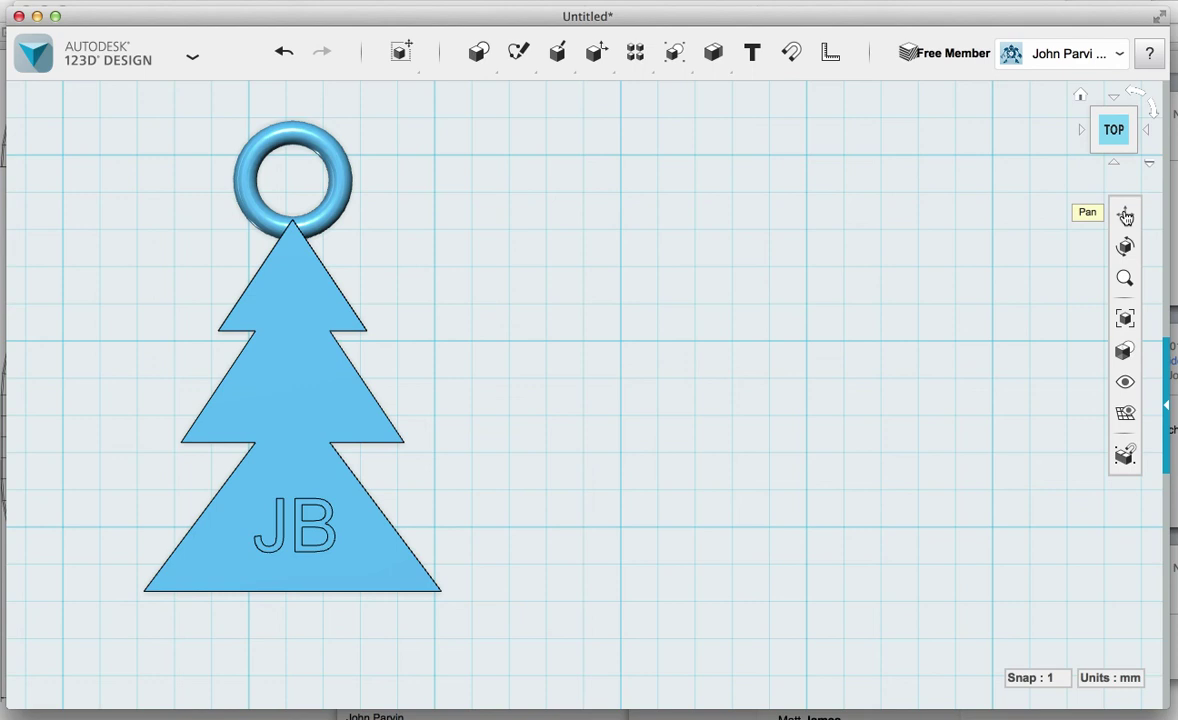
pyautogui.click(1125, 217)
pyautogui.moveTo(426, 360); pyautogui.dragTo(719, 373)
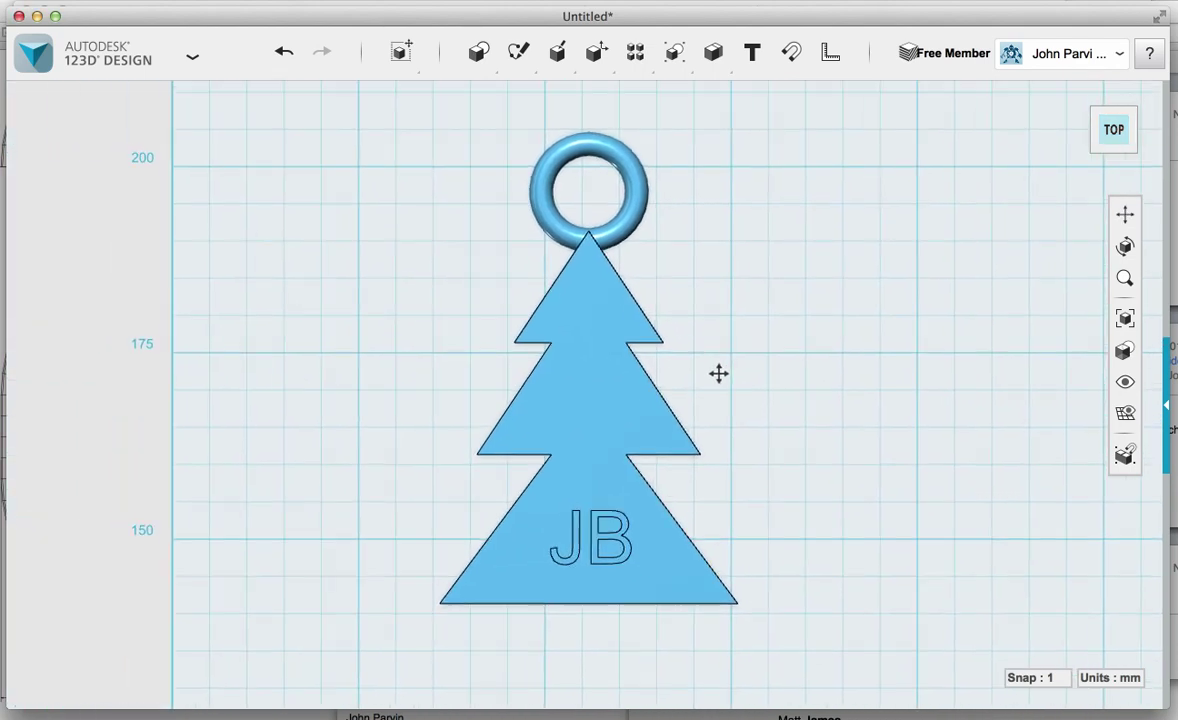
pyautogui.click(1122, 147)
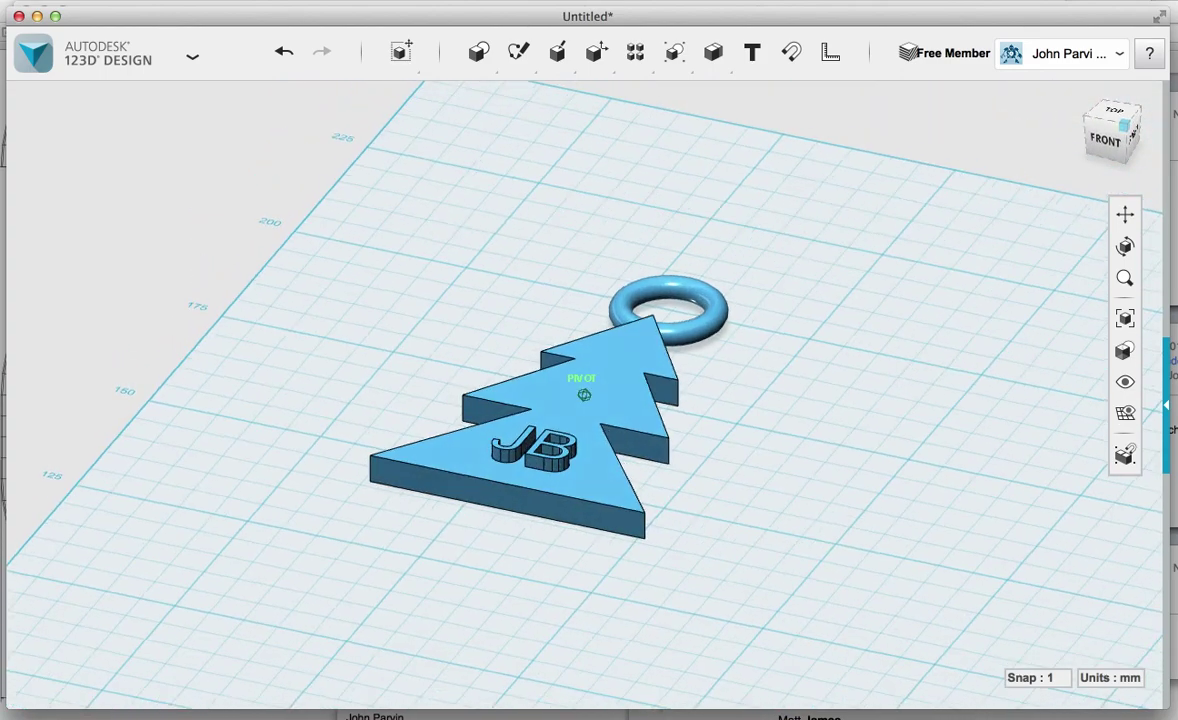